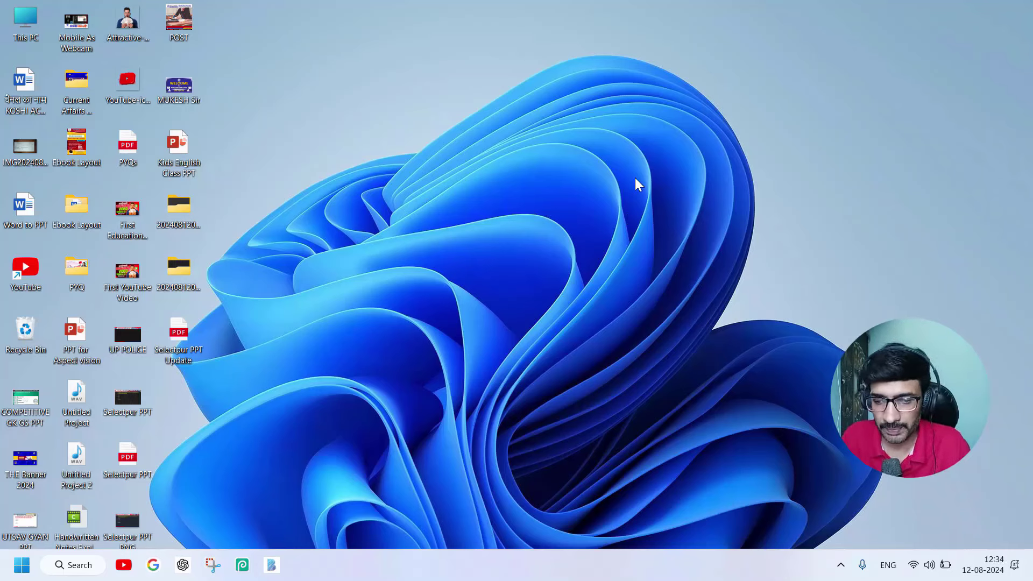
pyautogui.doubleClick(190, 205)
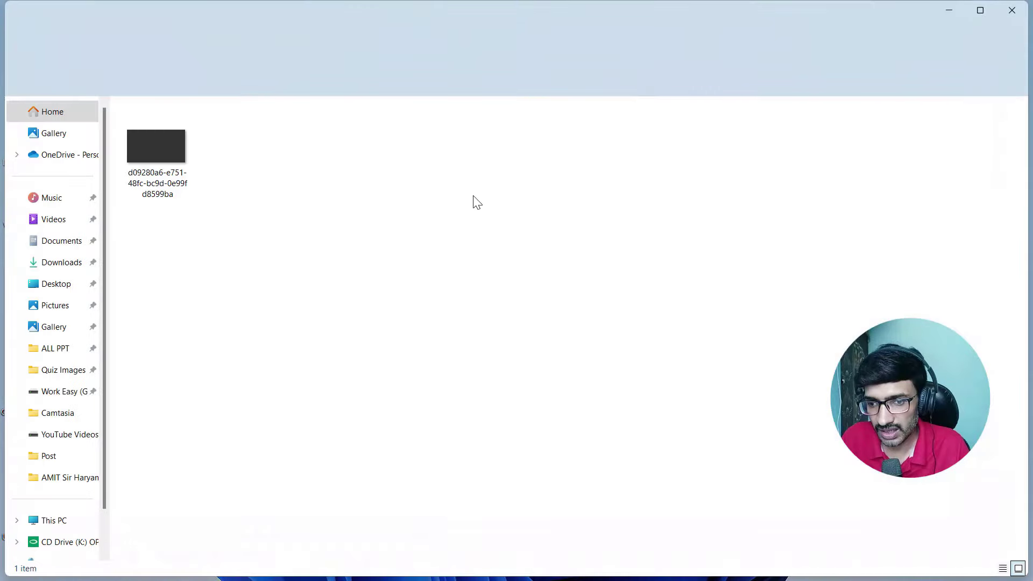
pyautogui.click(1012, 11)
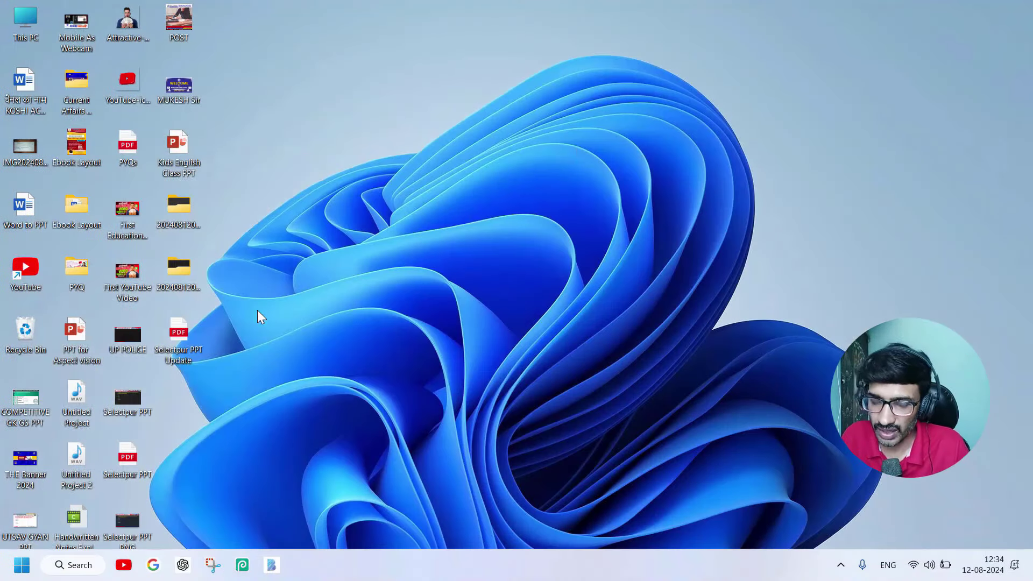
# Launch the Note whiteboard app from the Your Windows 10 Apps group
pyautogui.click(20, 564)
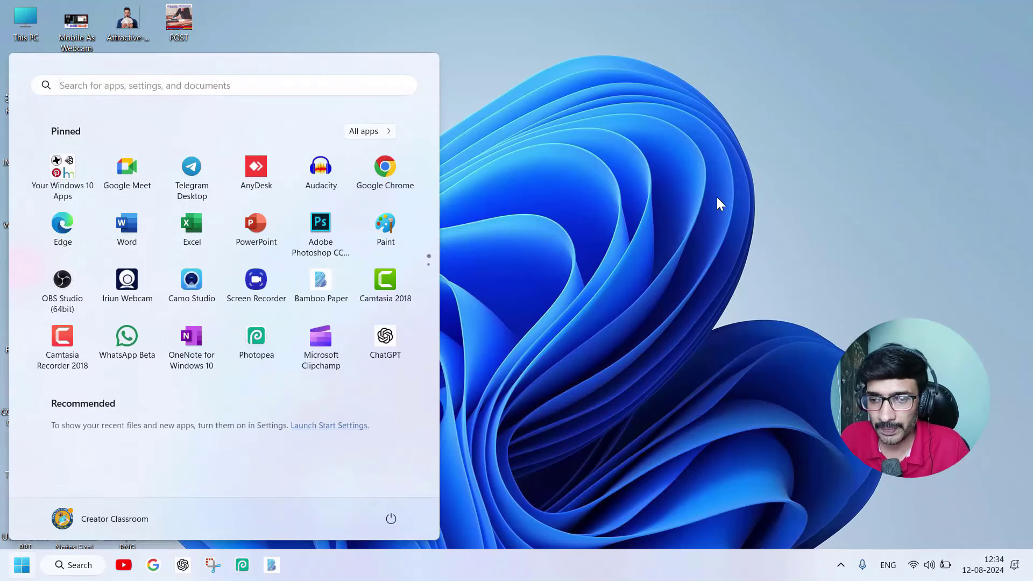
pyautogui.click(64, 169)
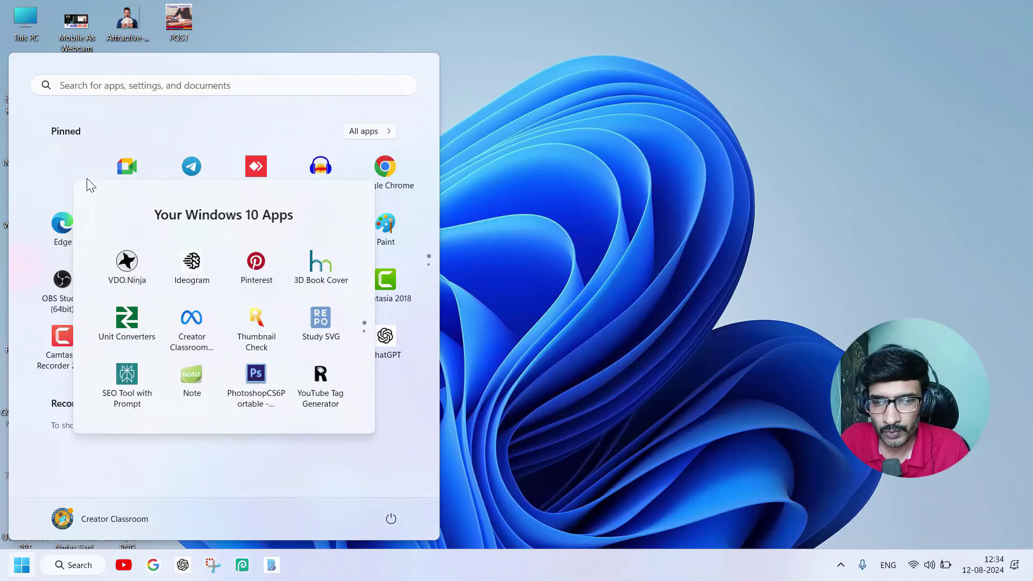
pyautogui.click(193, 381)
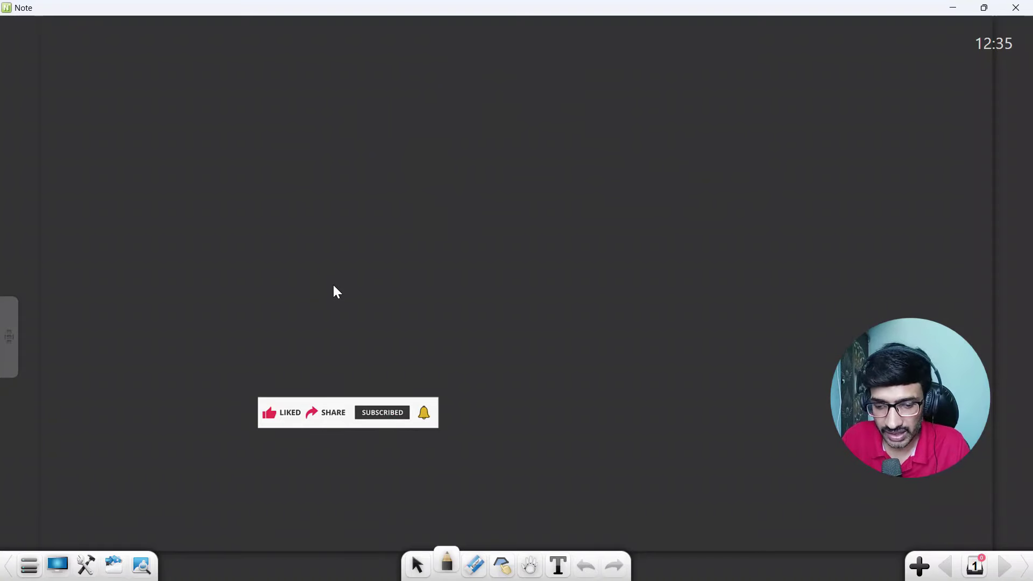
# Apply the wooden-framed green chalkboard from the teaching backgrounds to the page
pyautogui.click(88, 568)
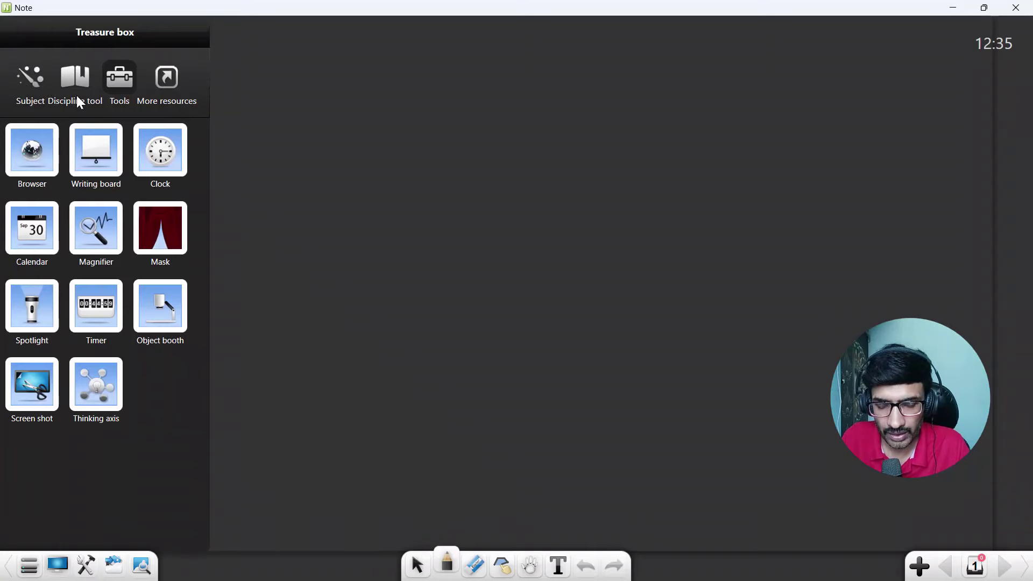
pyautogui.click(38, 85)
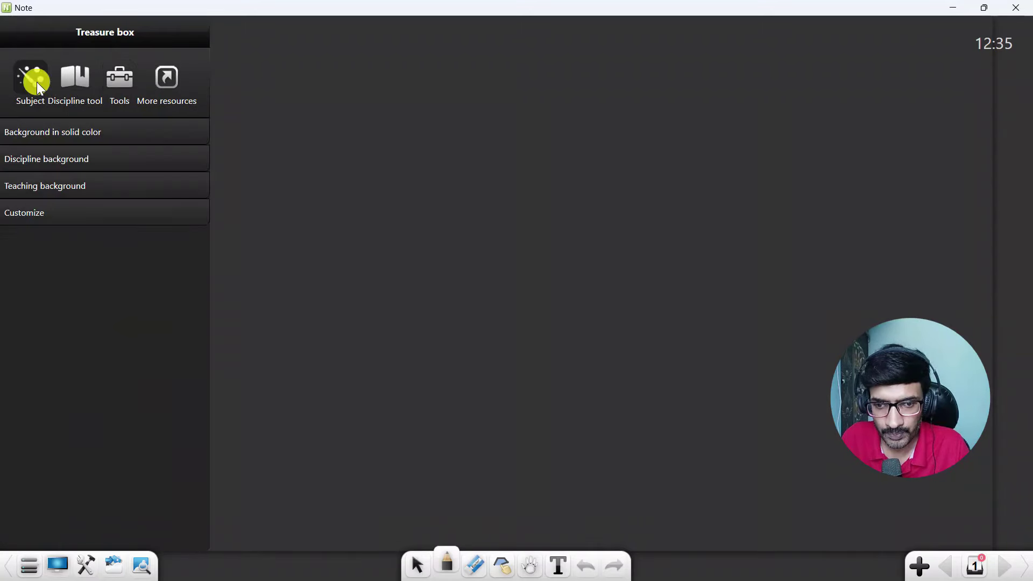
pyautogui.click(70, 188)
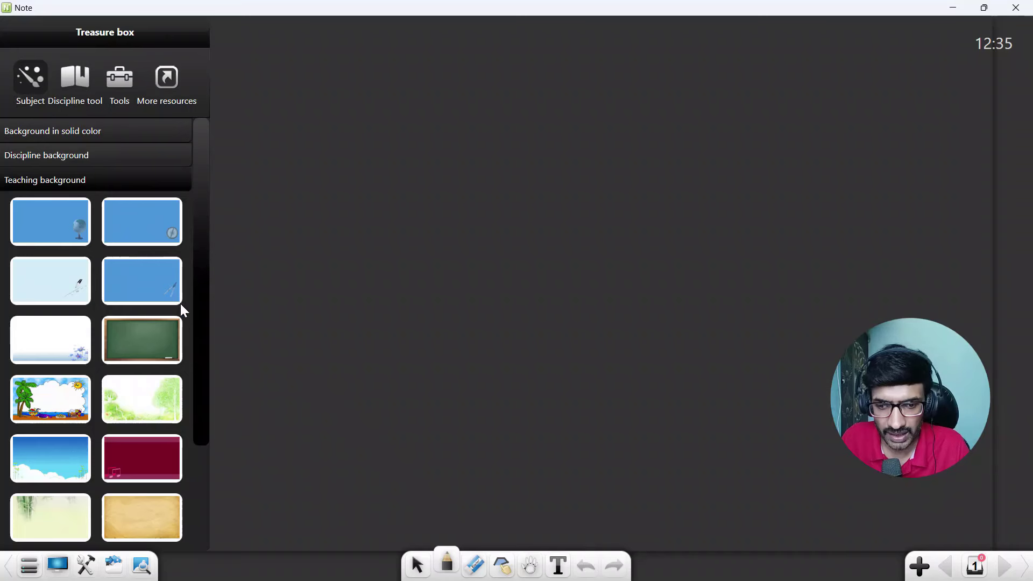
pyautogui.click(141, 339)
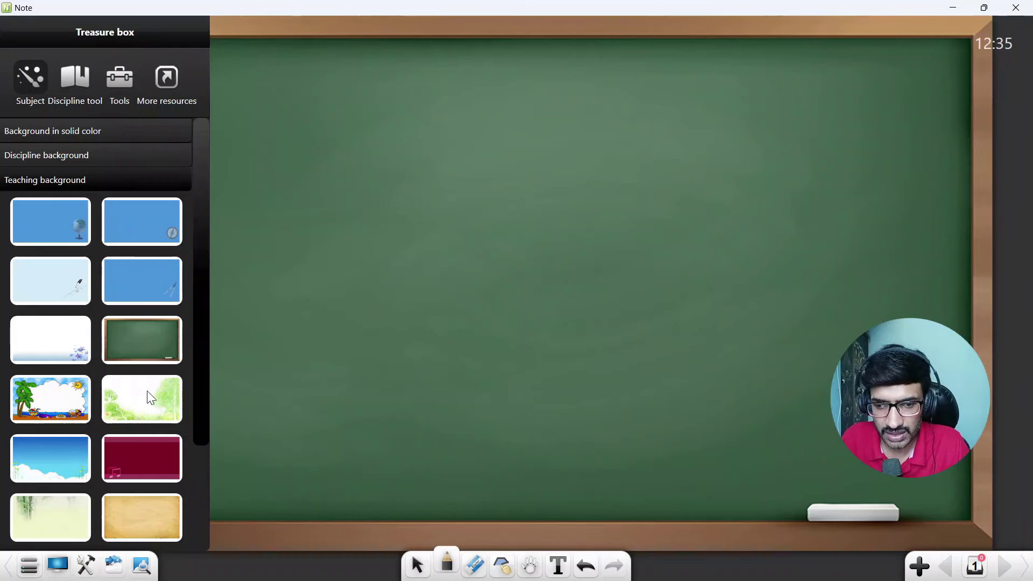
# Try the dark wood plank background and the aged parchment background on the page
pyautogui.scroll(-2, 147, 391)
pyautogui.click(50, 512)
pyautogui.click(151, 510)
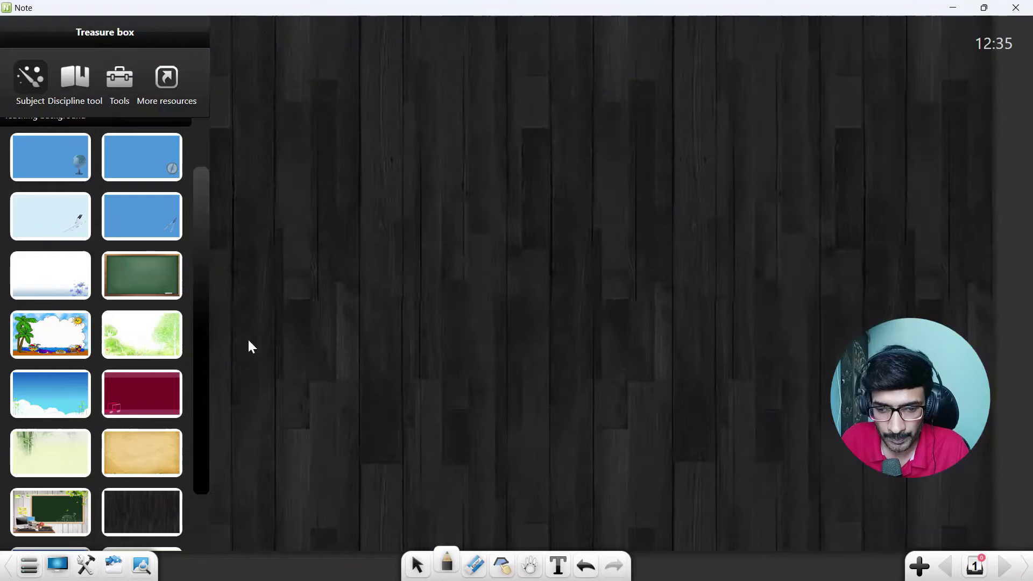
pyautogui.click(154, 453)
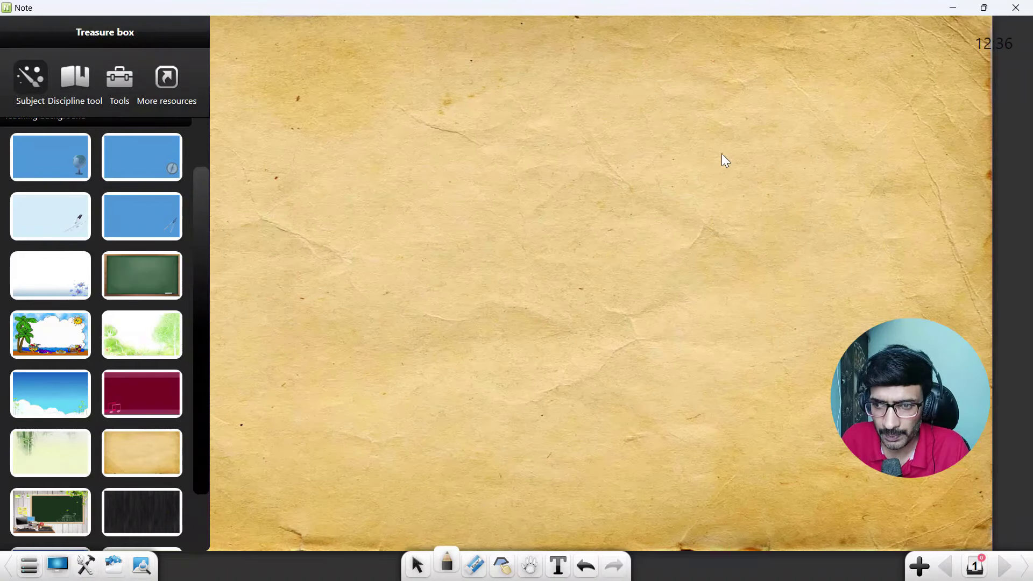
# Try the white background with the blue curved header, and switch the page back to dark wood planks
pyautogui.scroll(-2, 155, 318)
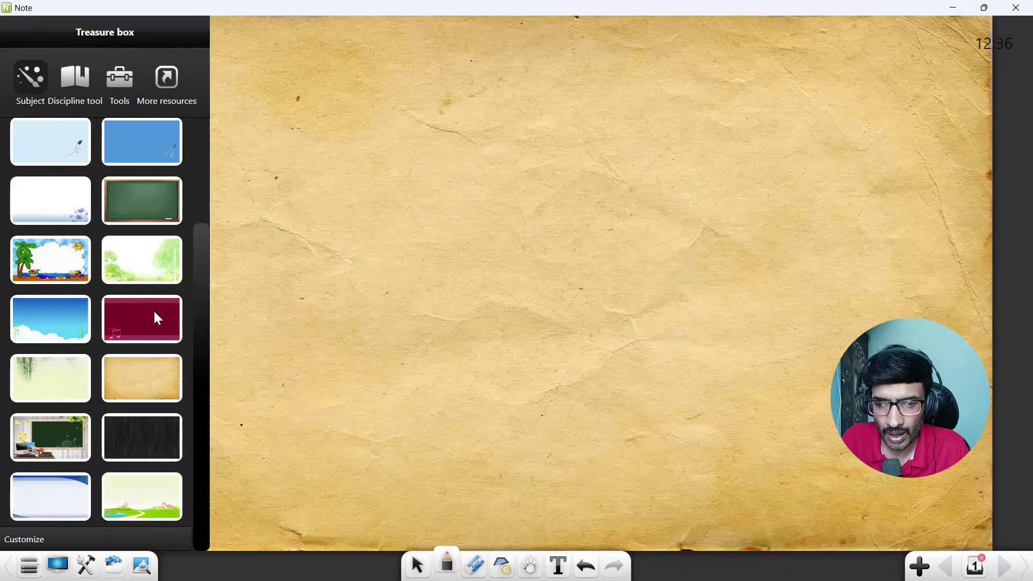
pyautogui.click(52, 503)
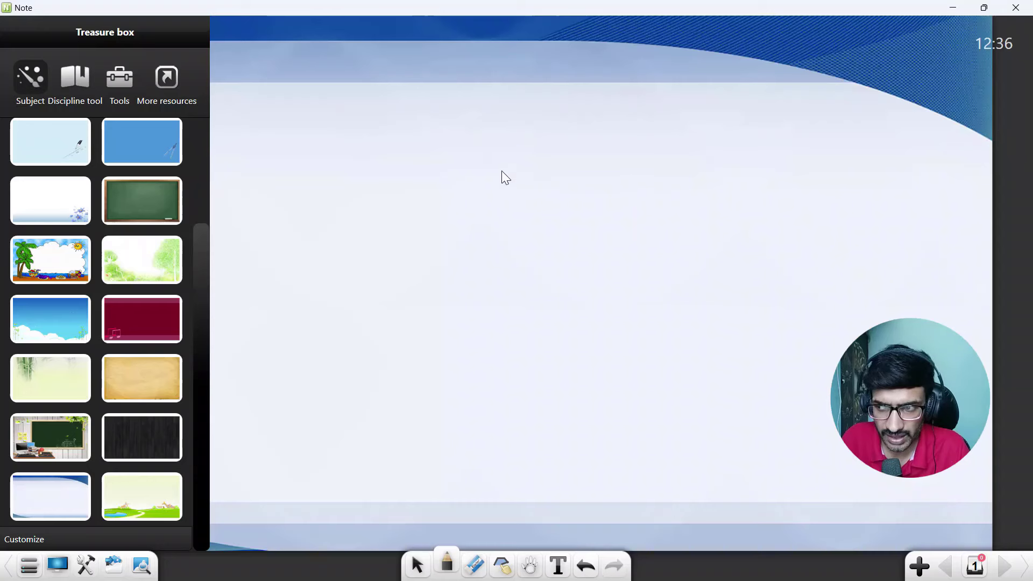
pyautogui.scroll(1, 145, 277)
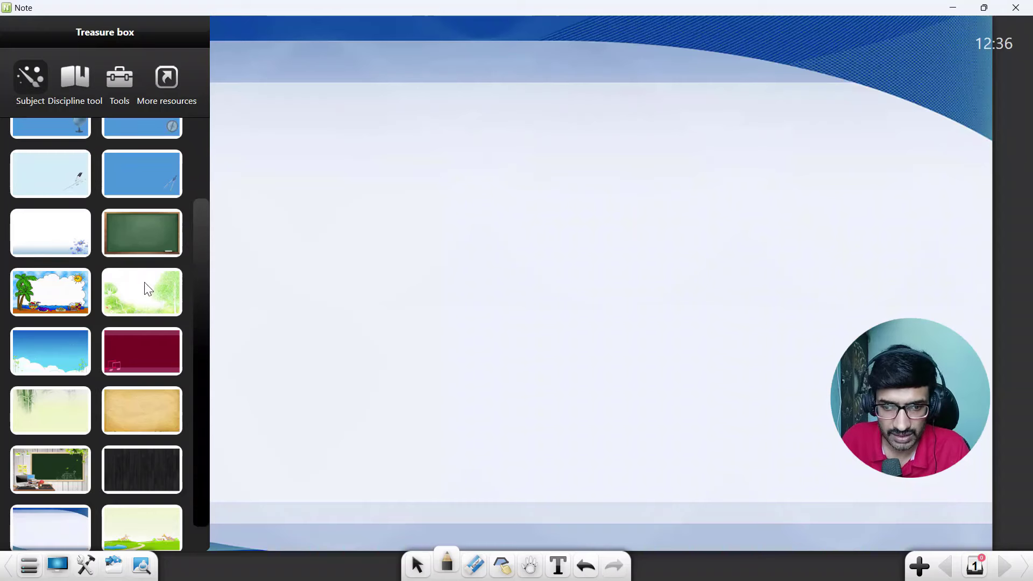
pyautogui.scroll(3, 144, 278)
pyautogui.scroll(-3, 144, 277)
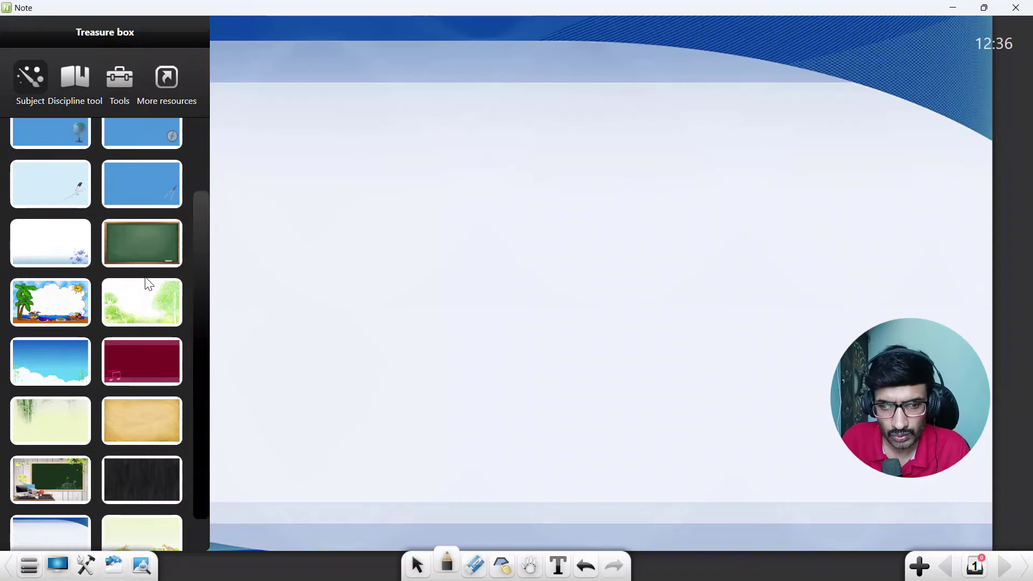
pyautogui.click(153, 487)
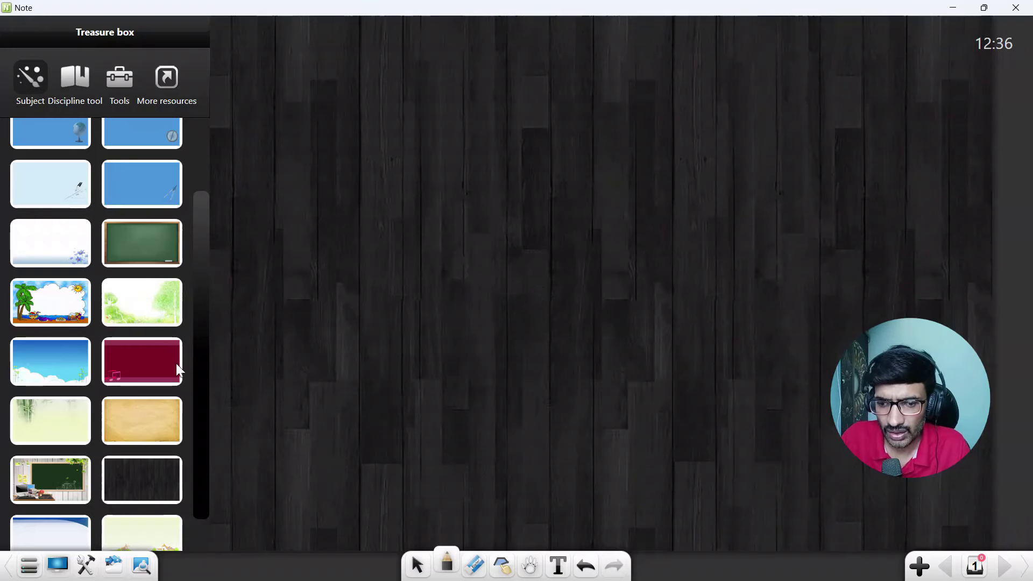
# Apply the green meadow background with the windmill and pond, return to the page and activate the selection tool
pyautogui.scroll(-1, 176, 364)
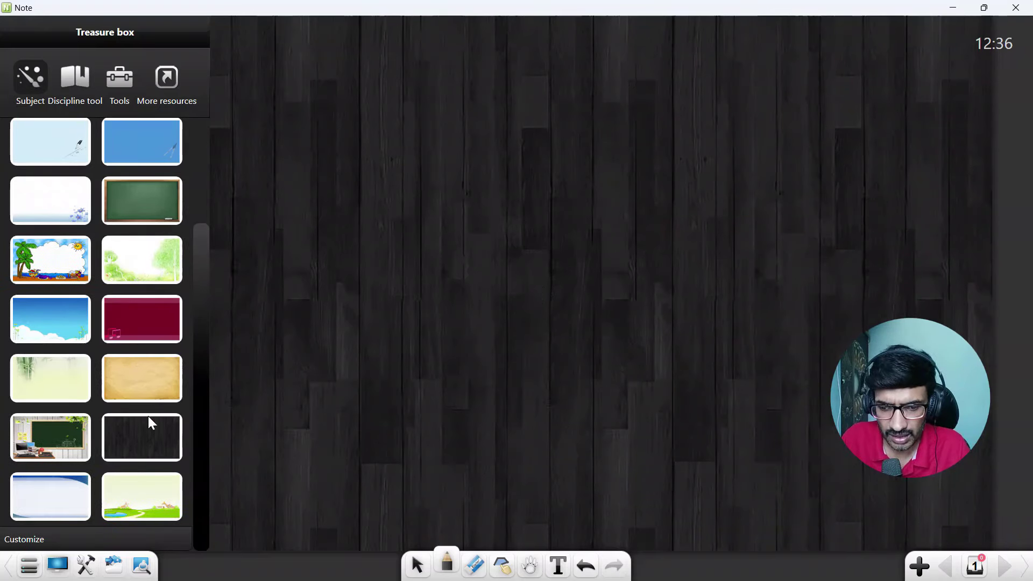
pyautogui.click(150, 509)
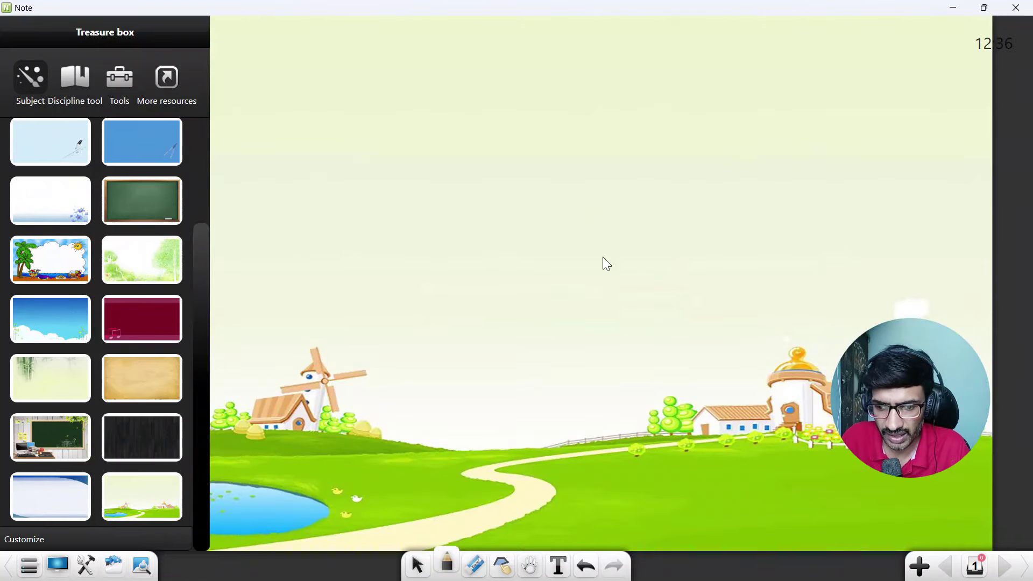
pyautogui.click(511, 182)
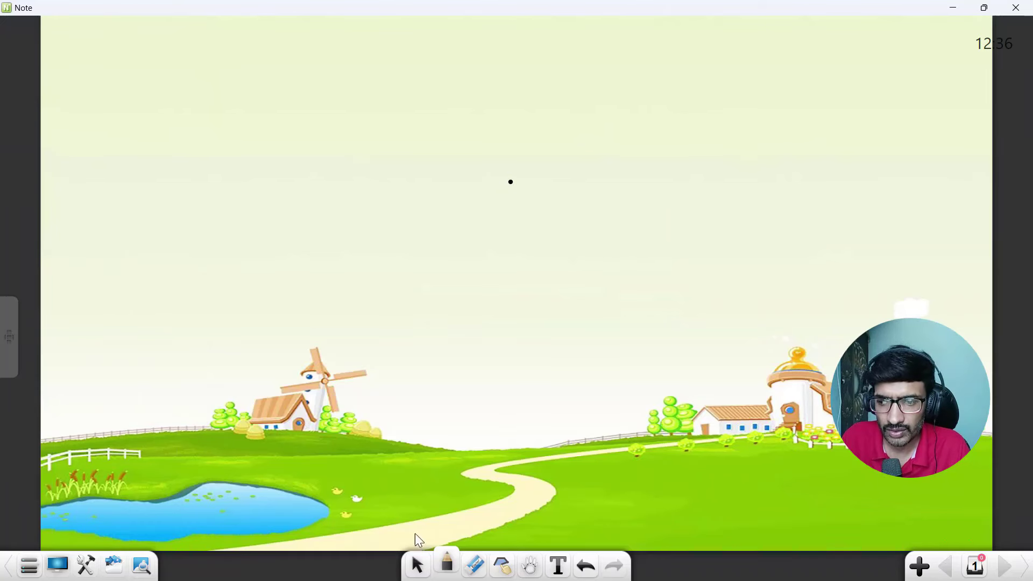
pyautogui.click(419, 565)
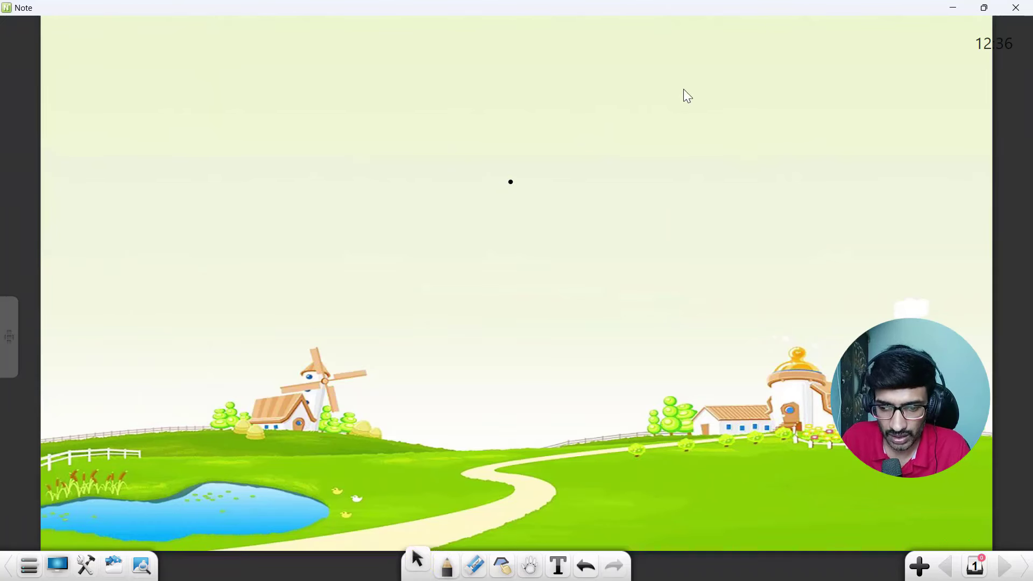
# Open the whiteboard's Settings dialog and look at the default font option
pyautogui.click(29, 566)
pyautogui.click(443, 261)
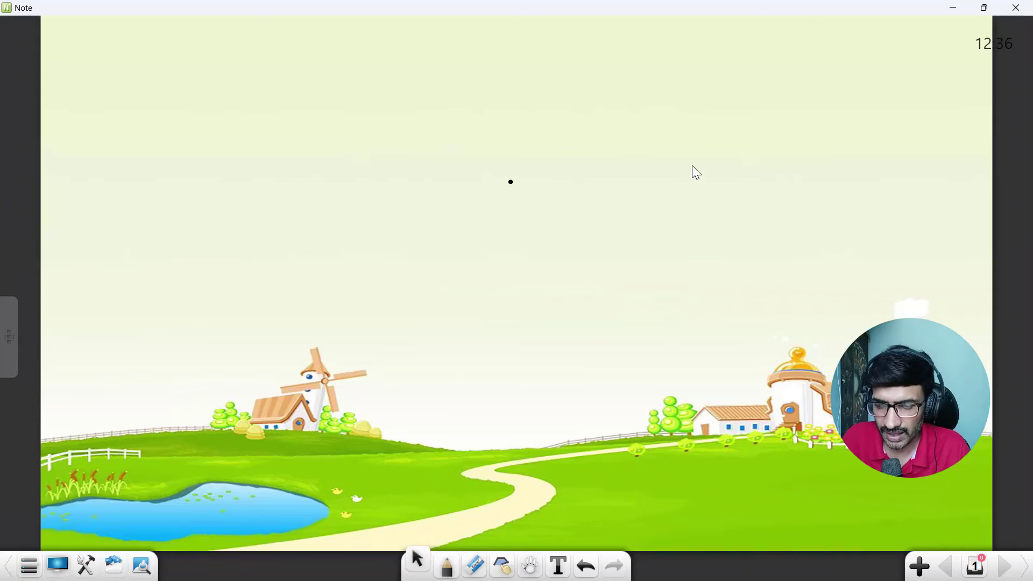
pyautogui.click(31, 568)
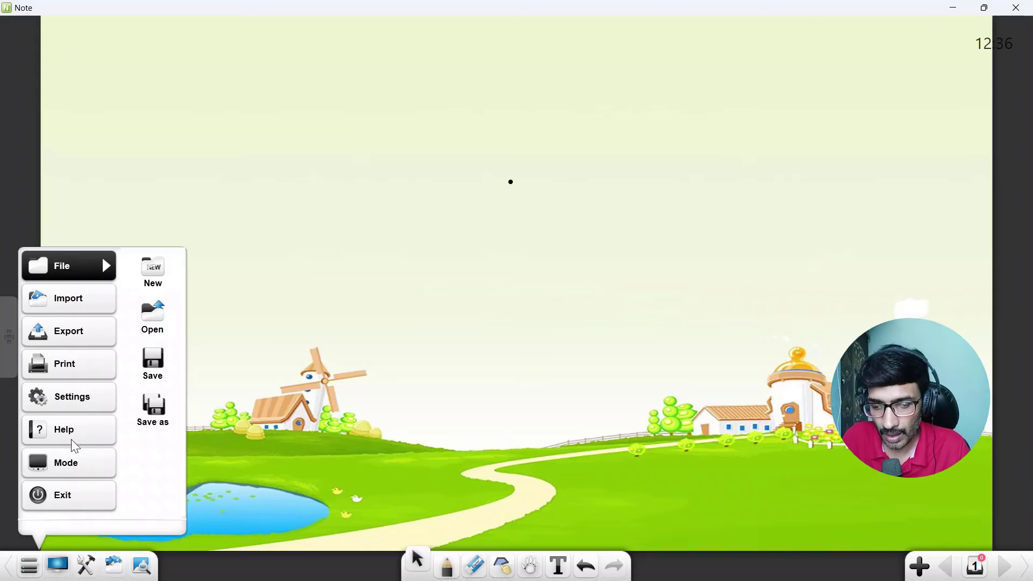
pyautogui.click(73, 404)
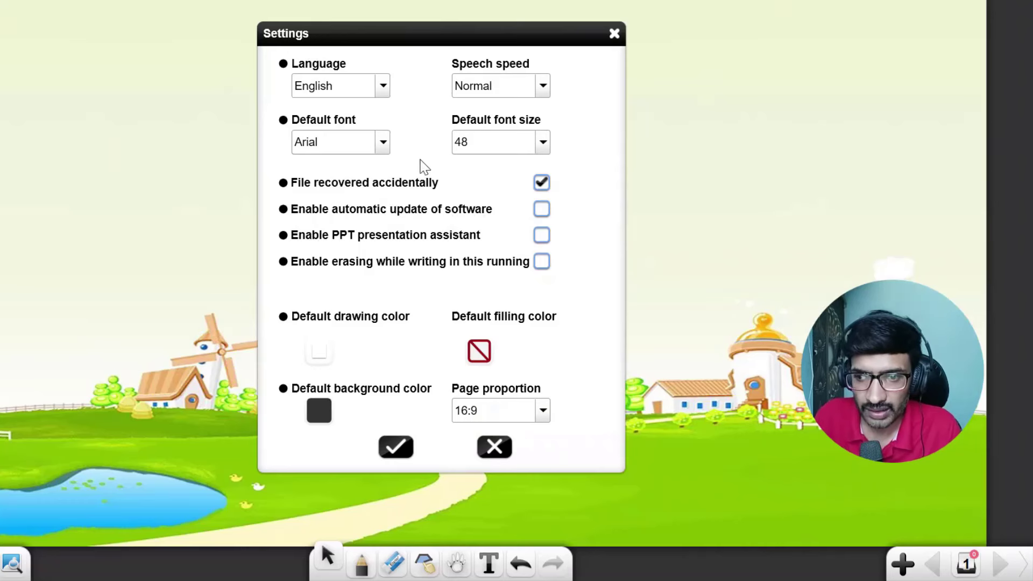
pyautogui.click(384, 144)
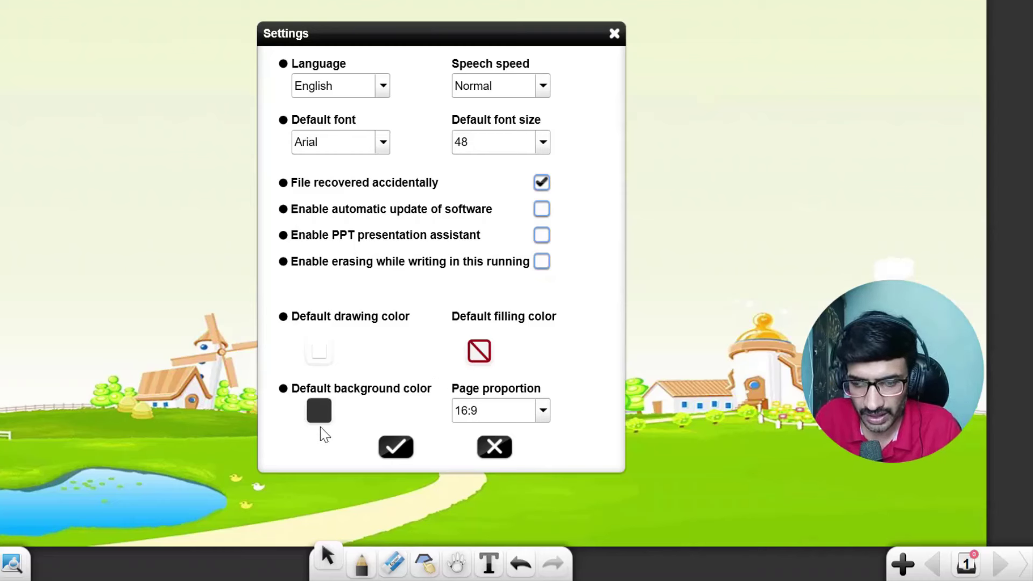
# Set the default background color to dark green and save the settings
pyautogui.click(326, 413)
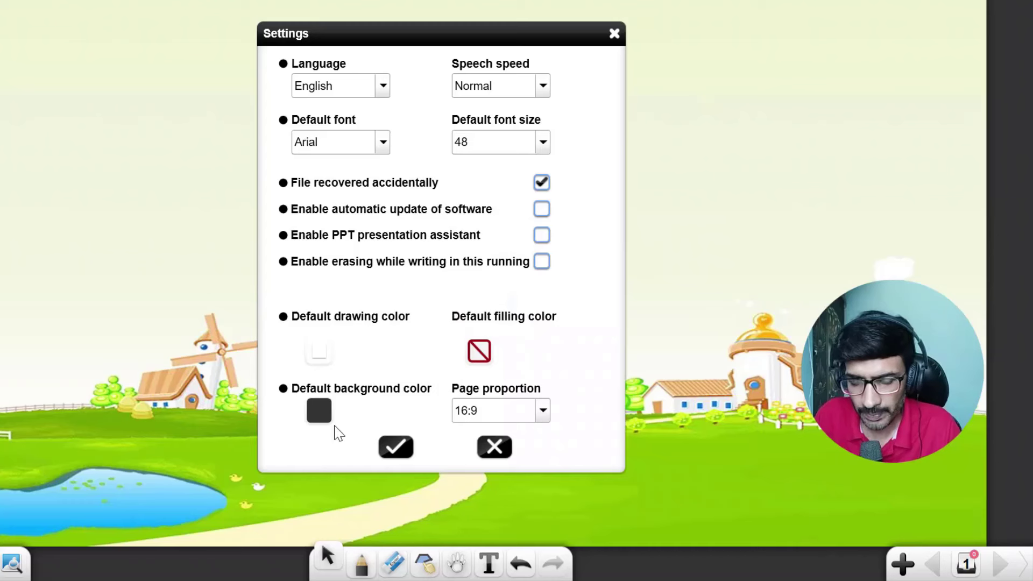
pyautogui.click(322, 415)
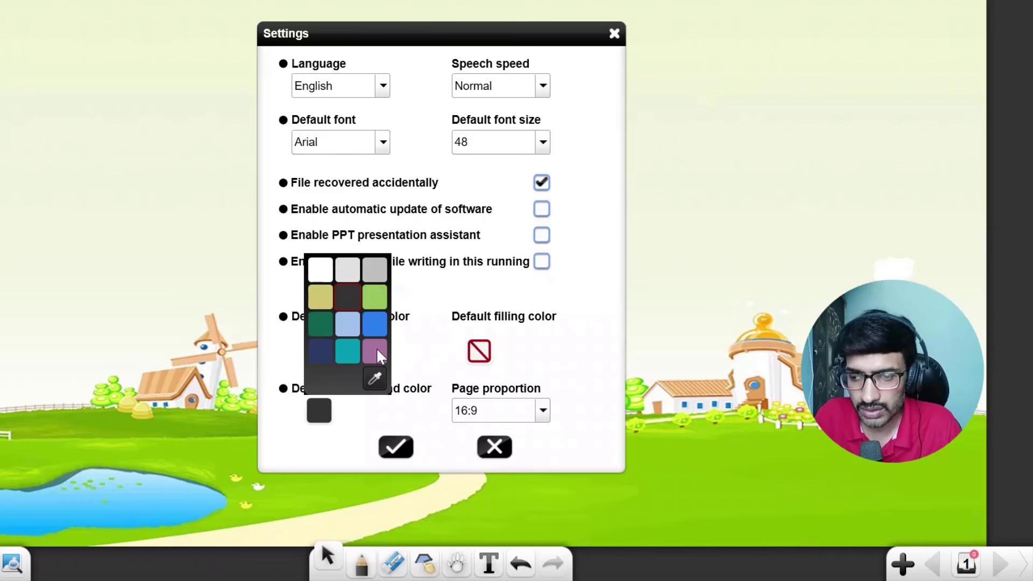
pyautogui.click(378, 381)
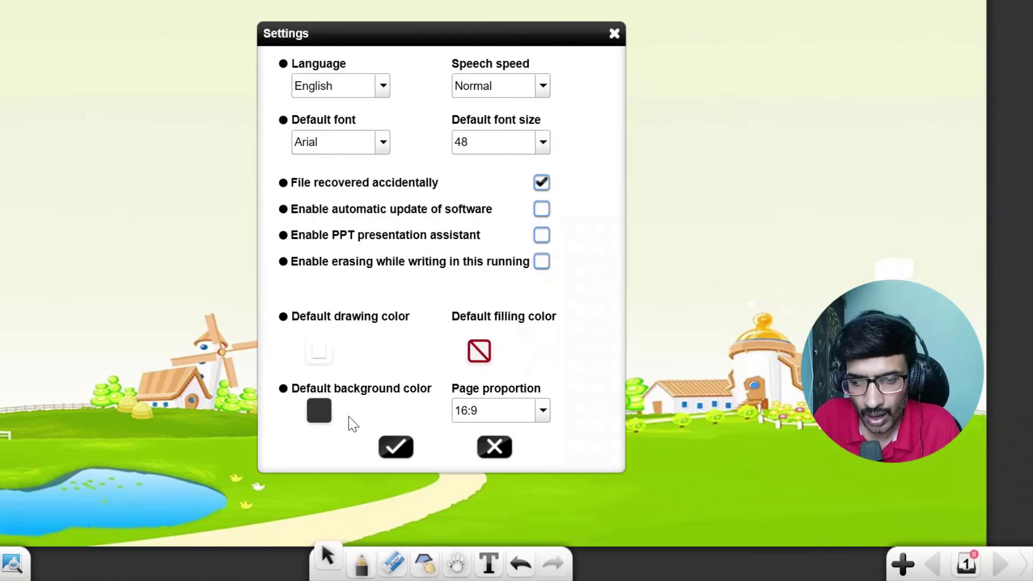
pyautogui.click(319, 412)
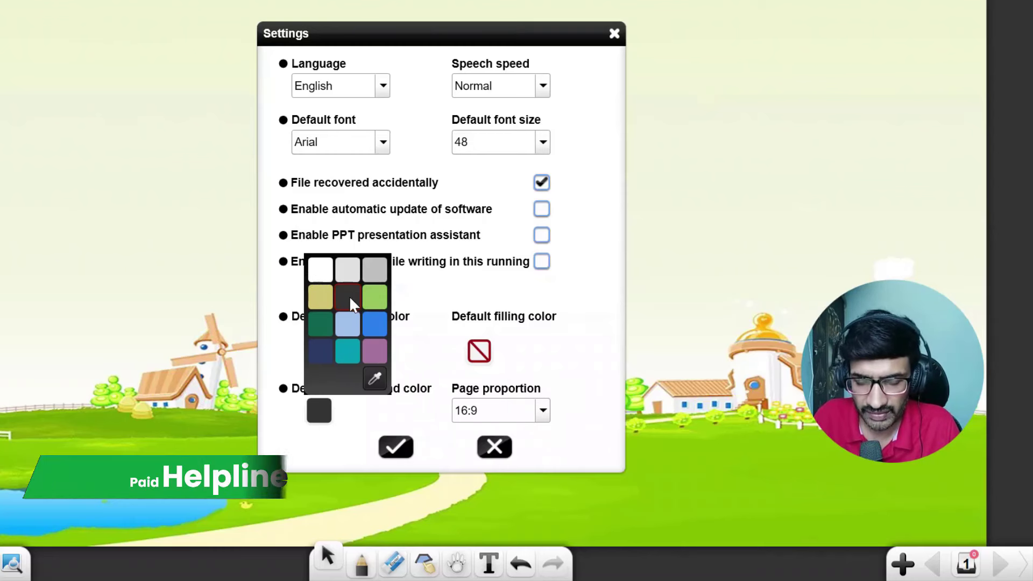
pyautogui.click(329, 329)
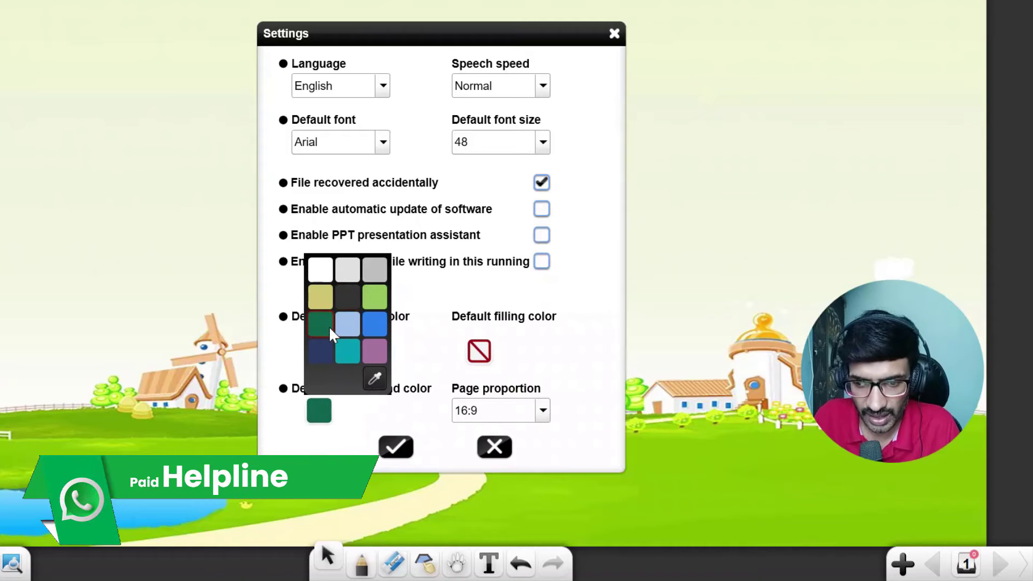
pyautogui.click(399, 455)
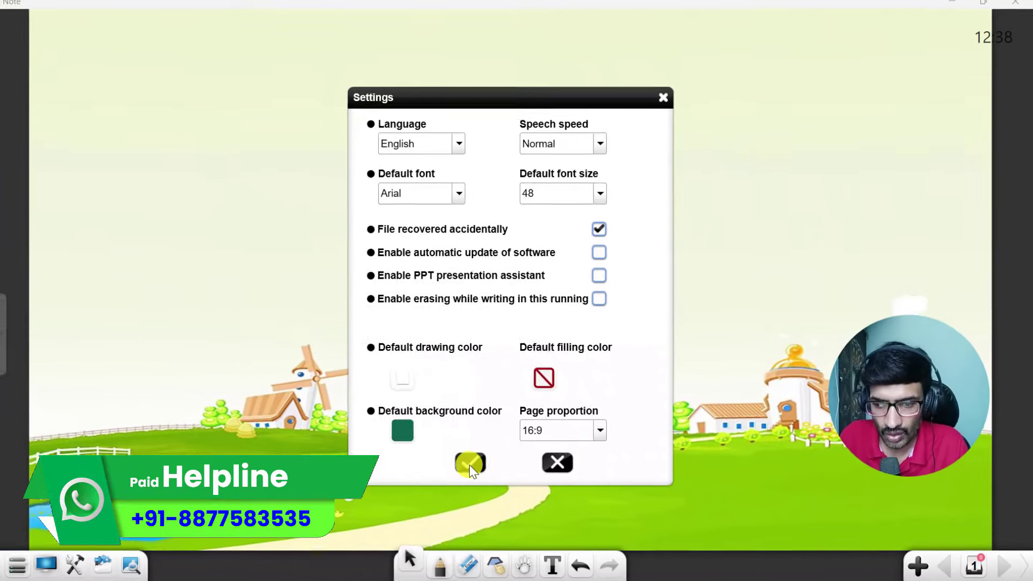
pyautogui.click(398, 454)
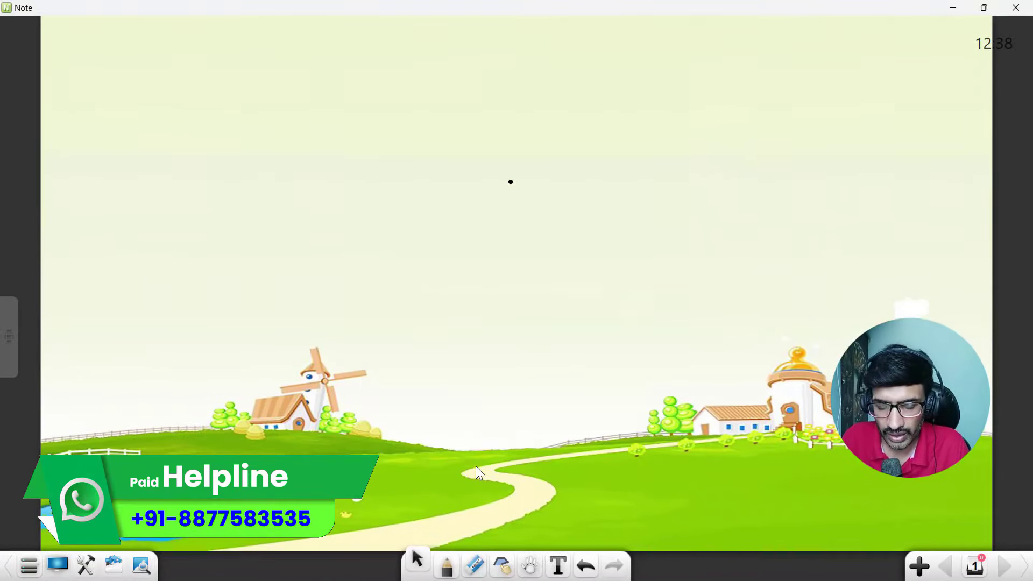
# Close the Note whiteboard and launch it again from the Your Windows 10 Apps group
pyautogui.click(1016, 8)
pyautogui.click(565, 337)
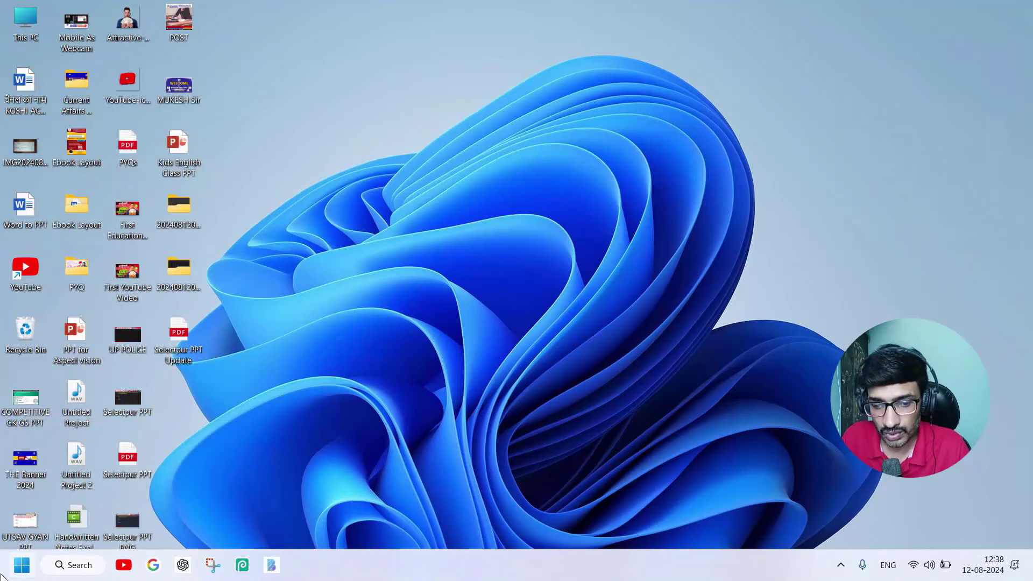
pyautogui.click(22, 568)
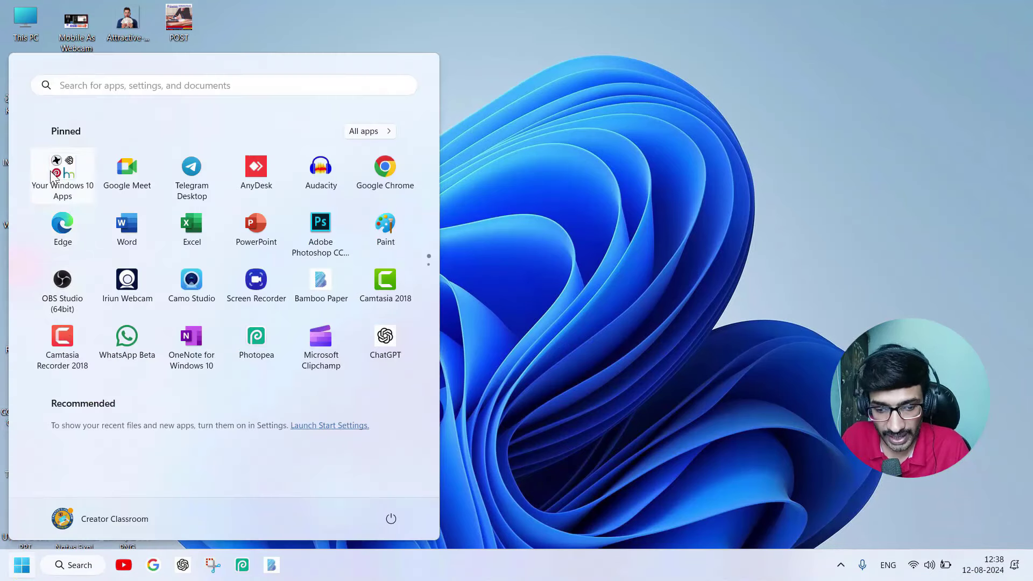
pyautogui.click(62, 164)
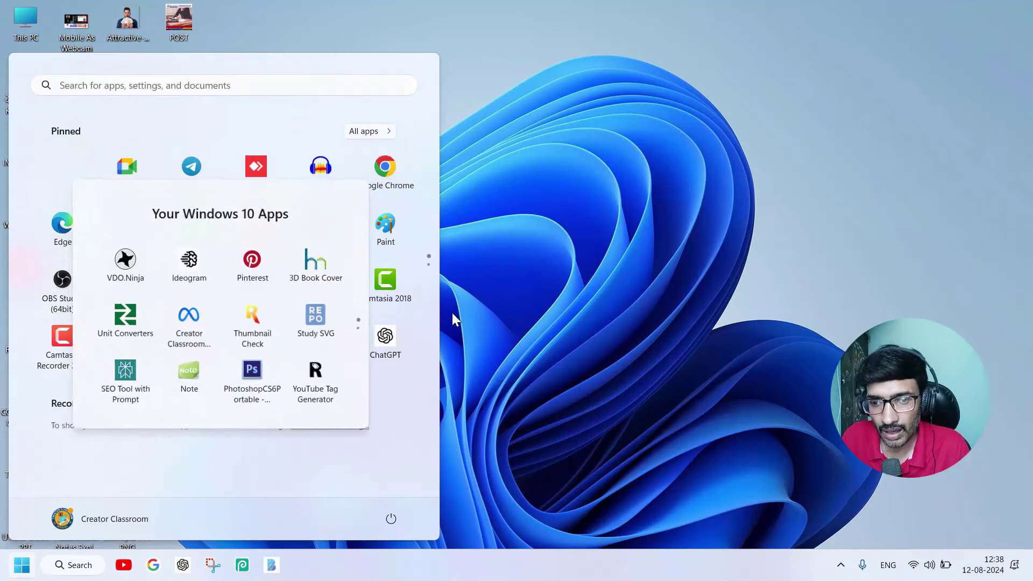
pyautogui.click(196, 376)
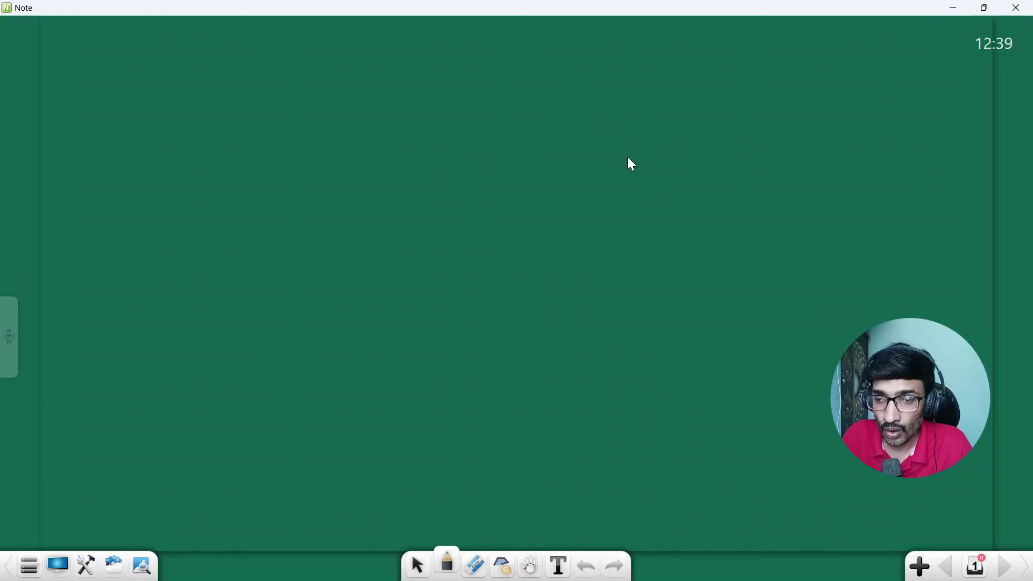
# Export the dark green whiteboard page as an image to the Desktop folder and close the Note whiteboard
pyautogui.click(28, 566)
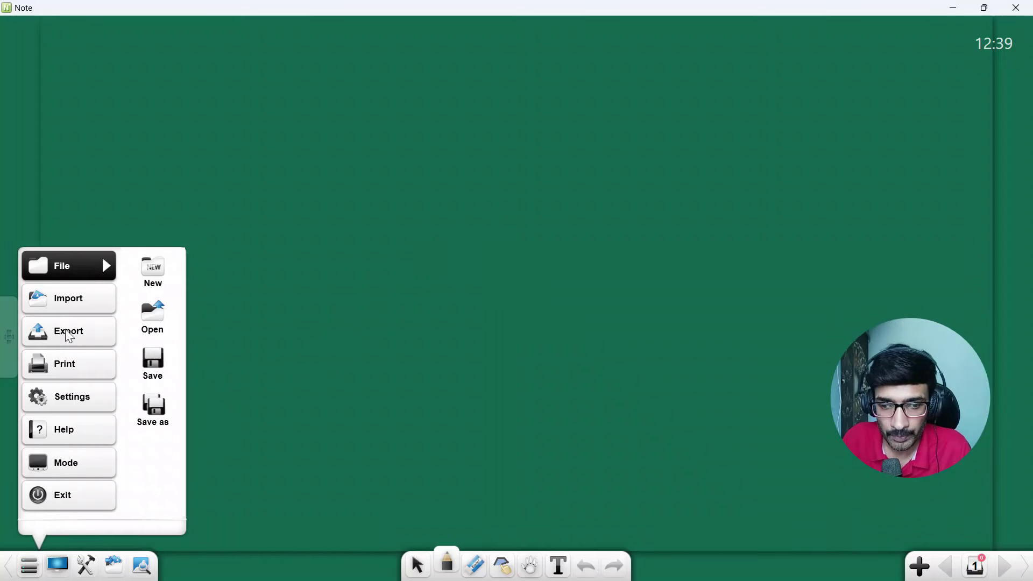
pyautogui.click(86, 335)
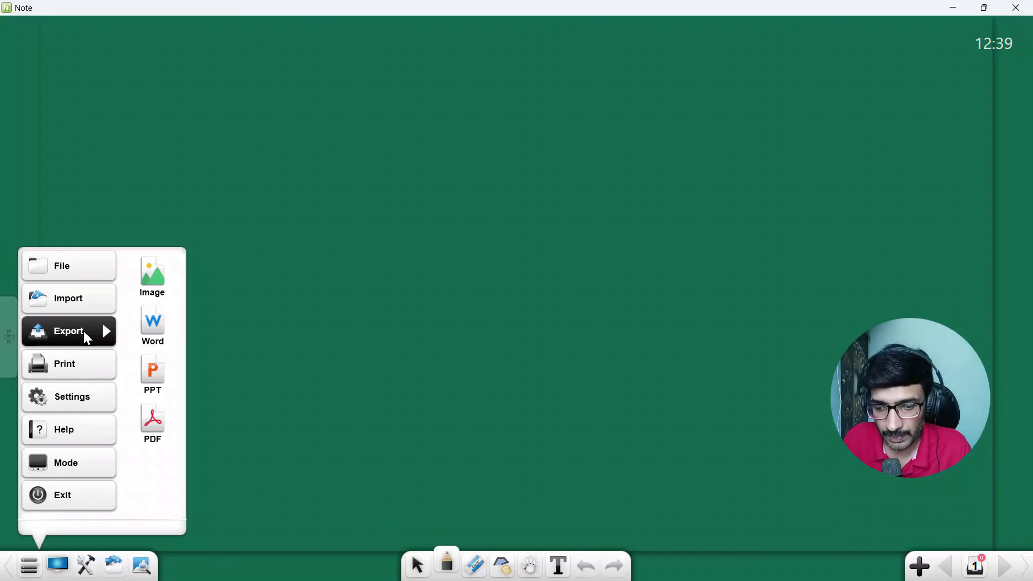
pyautogui.click(157, 287)
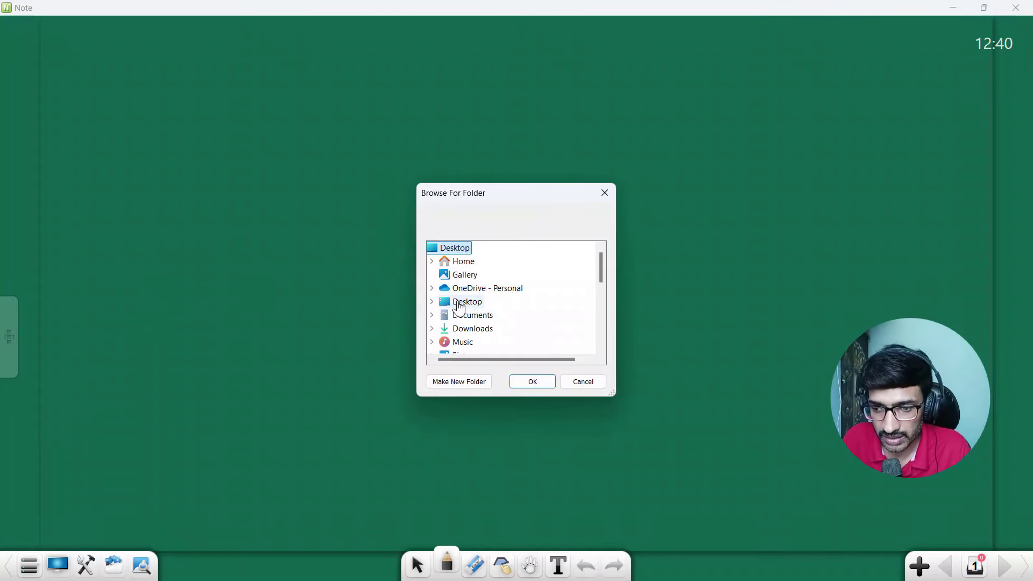
pyautogui.doubleClick(468, 303)
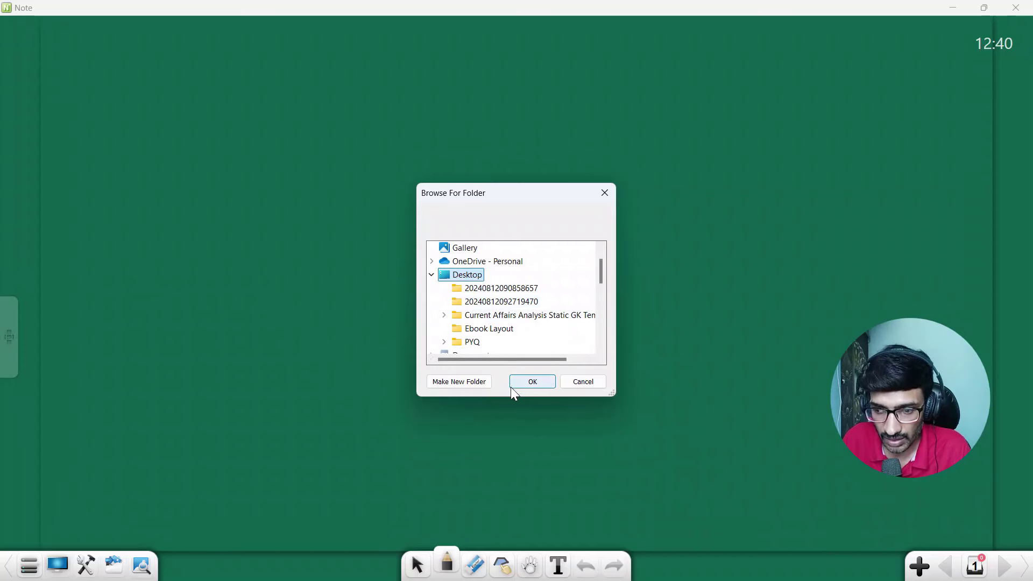
pyautogui.click(539, 385)
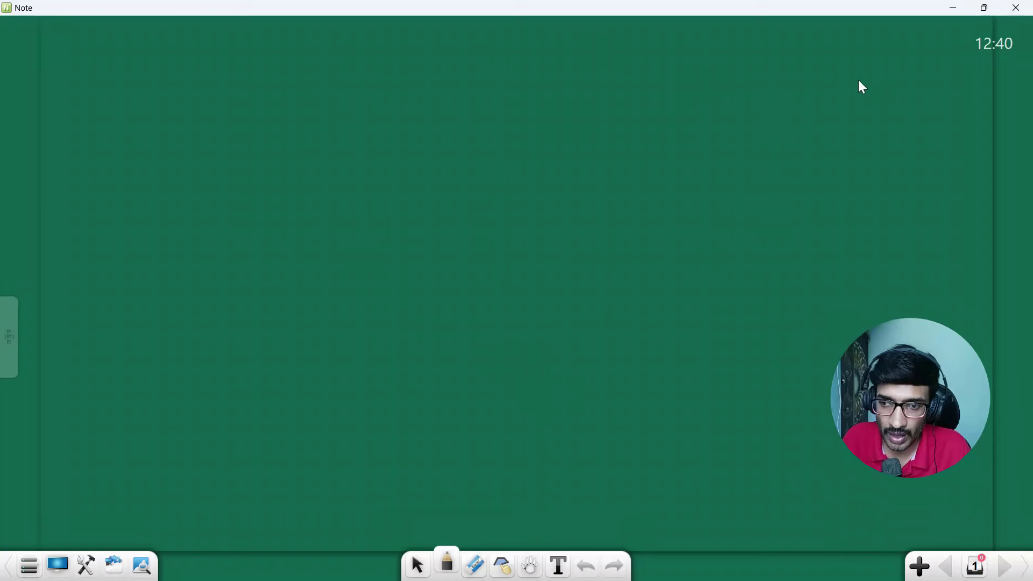
pyautogui.click(1017, 7)
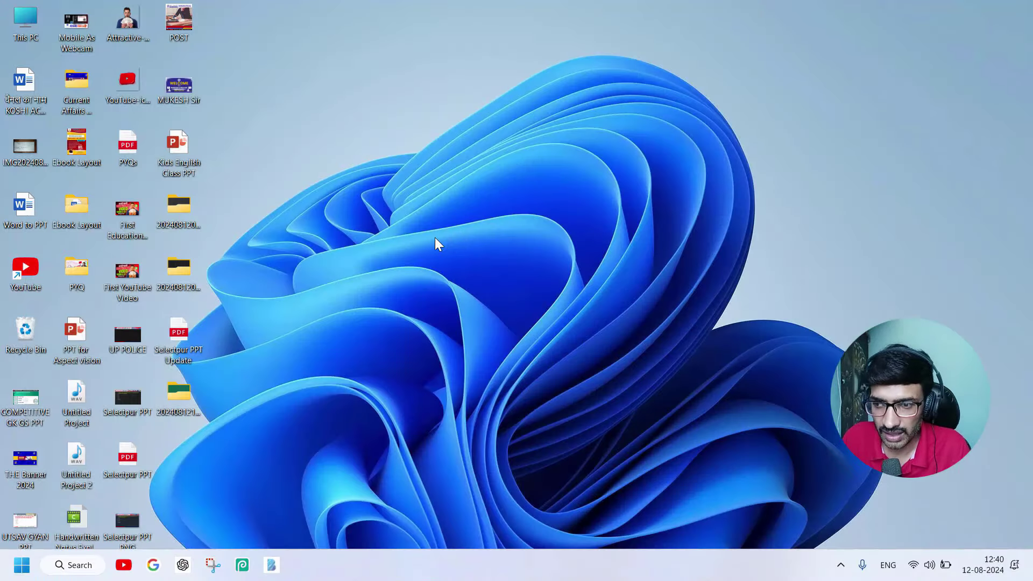
# View the exported green background image full-window from its new desktop folder, closing the image and the folder when done
pyautogui.doubleClick(180, 390)
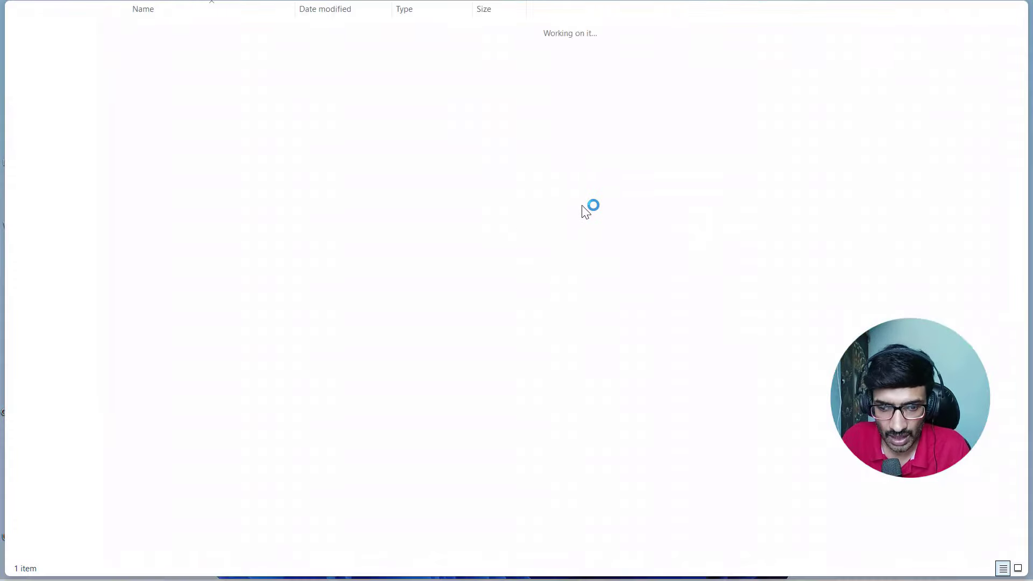
pyautogui.click(180, 153)
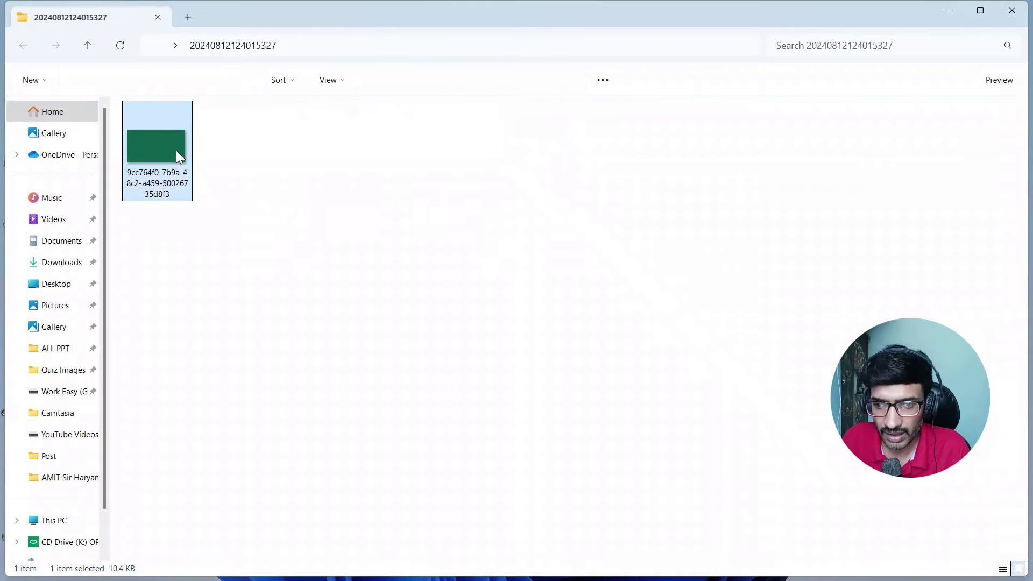
pyautogui.press('Return')
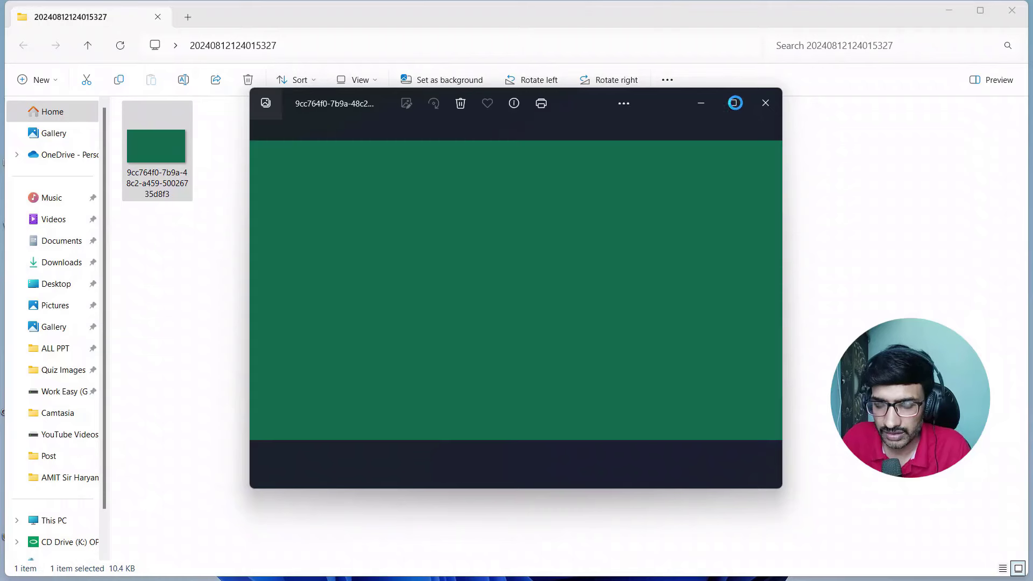
pyautogui.click(734, 103)
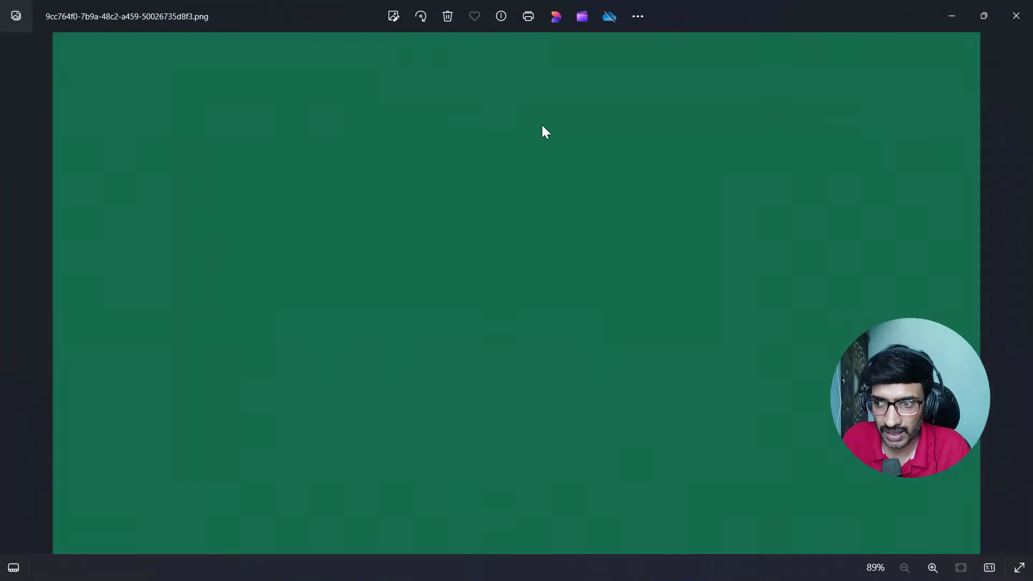
pyautogui.click(1016, 16)
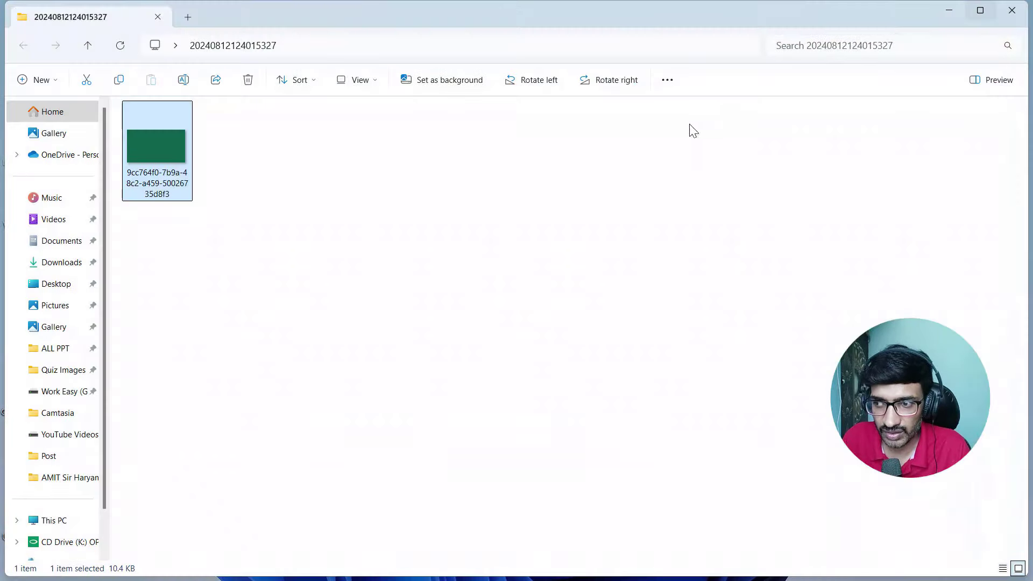
pyautogui.click(1001, 14)
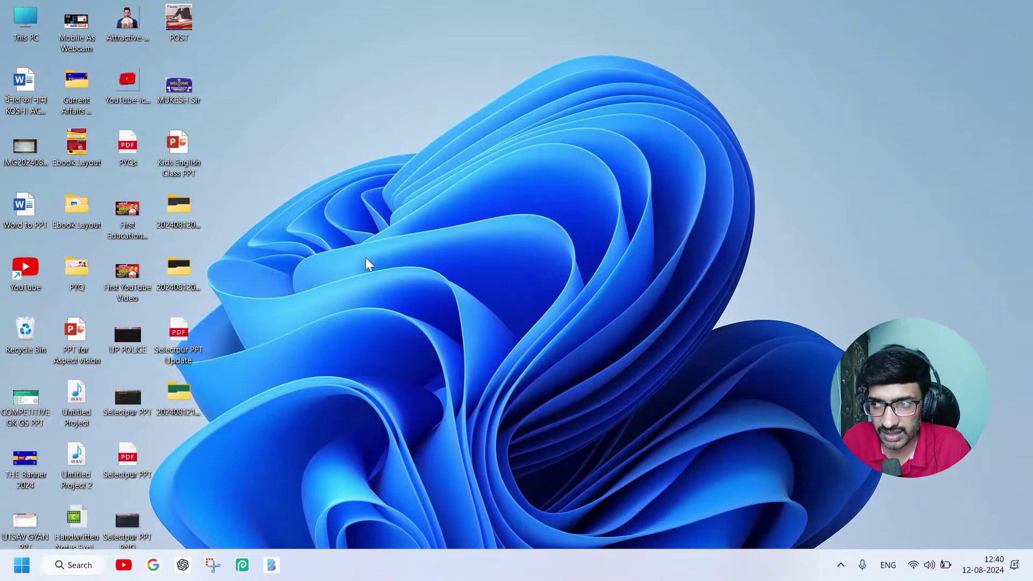
pyautogui.doubleClick(177, 273)
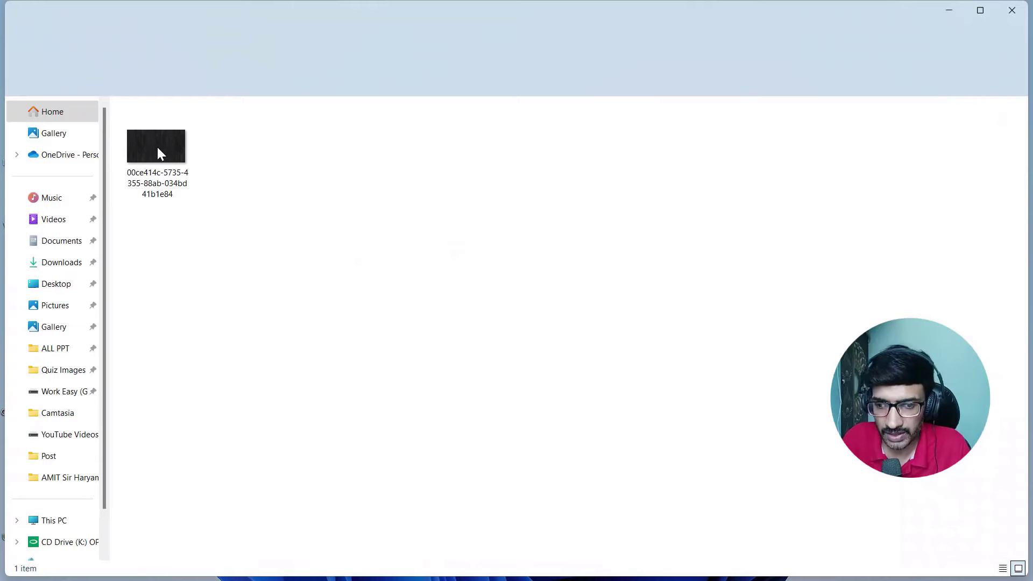
pyautogui.doubleClick(157, 150)
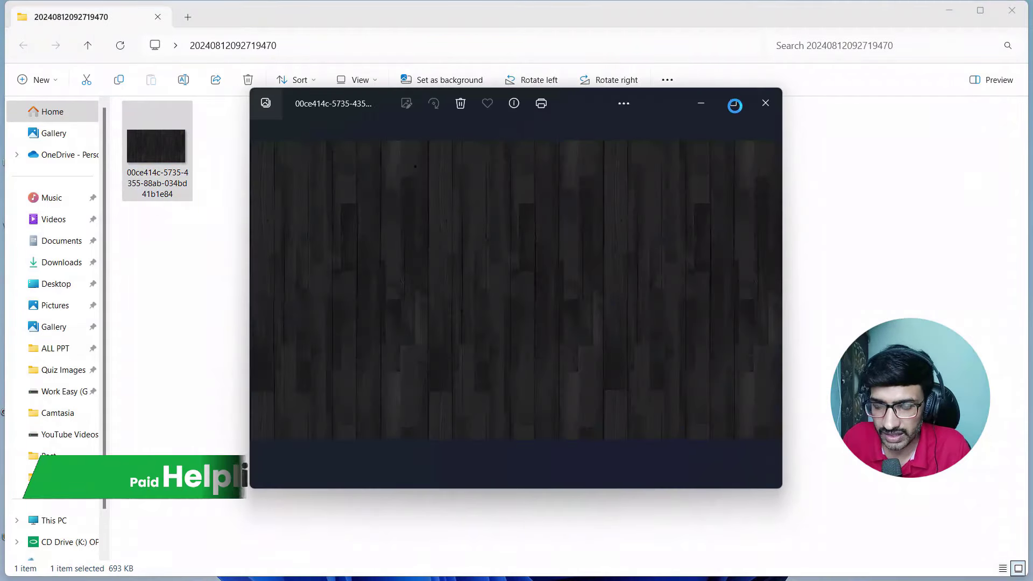
pyautogui.click(734, 104)
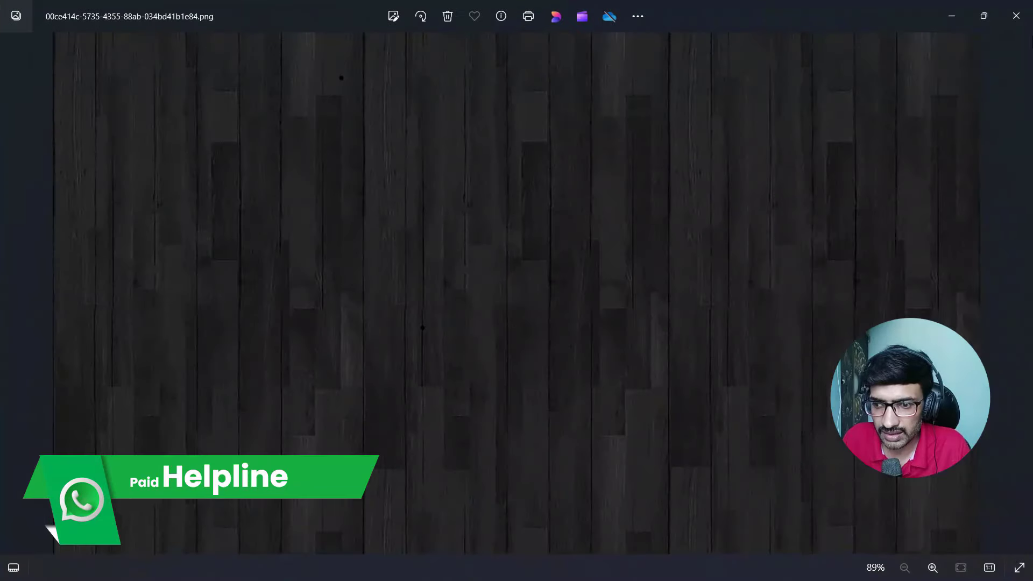
pyautogui.click(1016, 16)
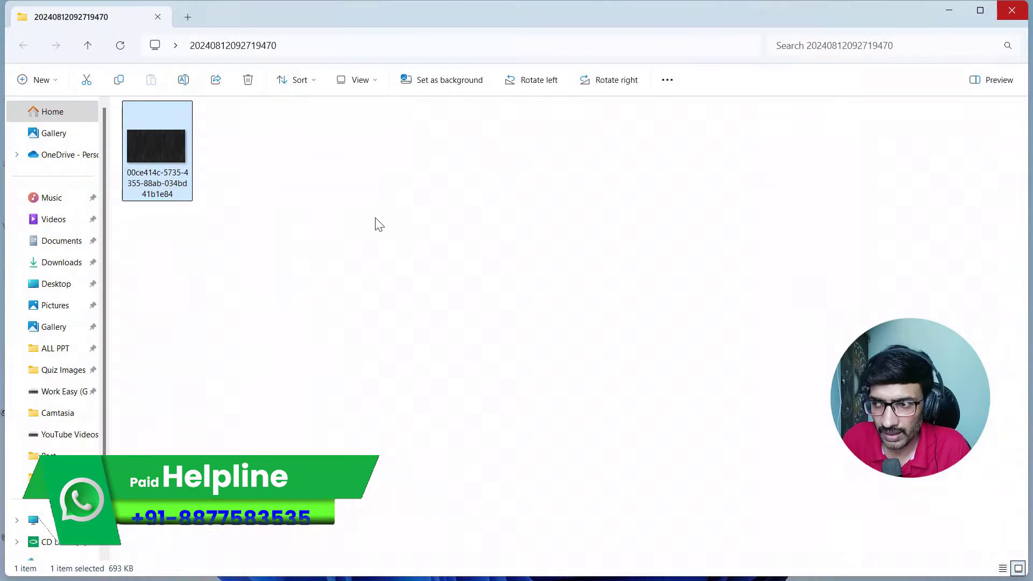
pyautogui.click(1000, 17)
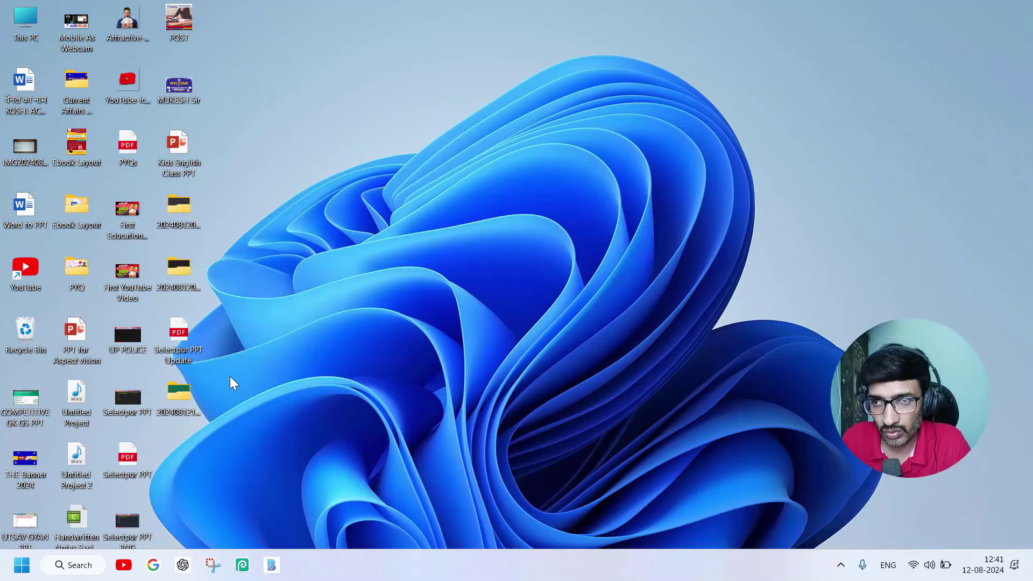
pyautogui.click(182, 395)
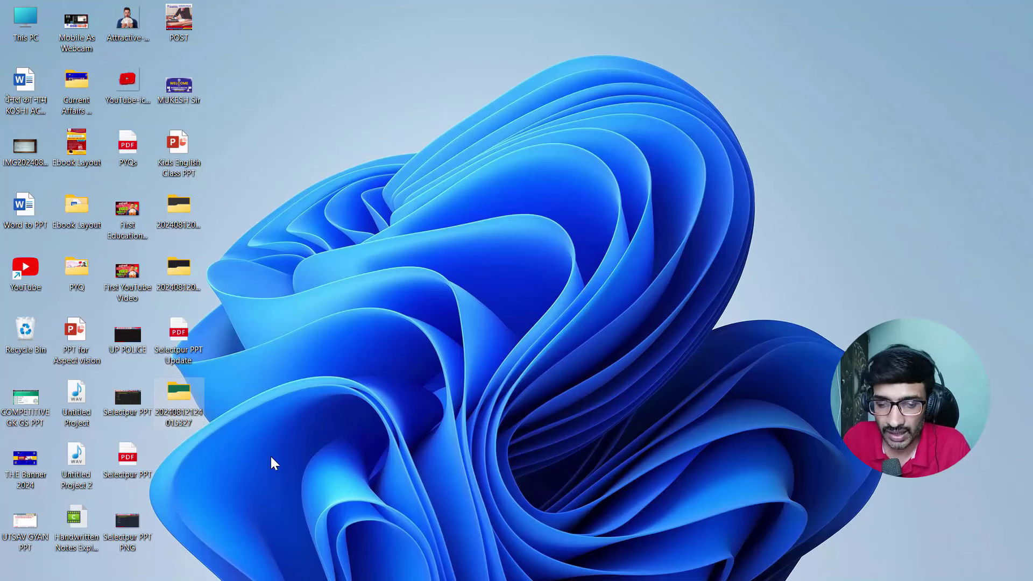
# Switch to Google Chrome and search Google for "4k resolution in cm"
pyautogui.moveTo(124, 580)
pyautogui.click(26, 568)
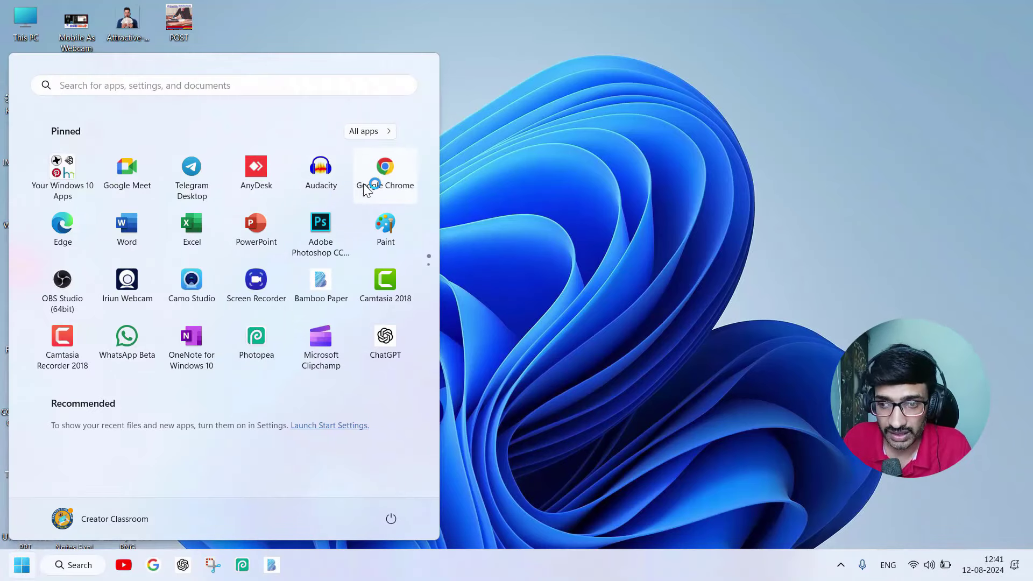
pyautogui.click(395, 168)
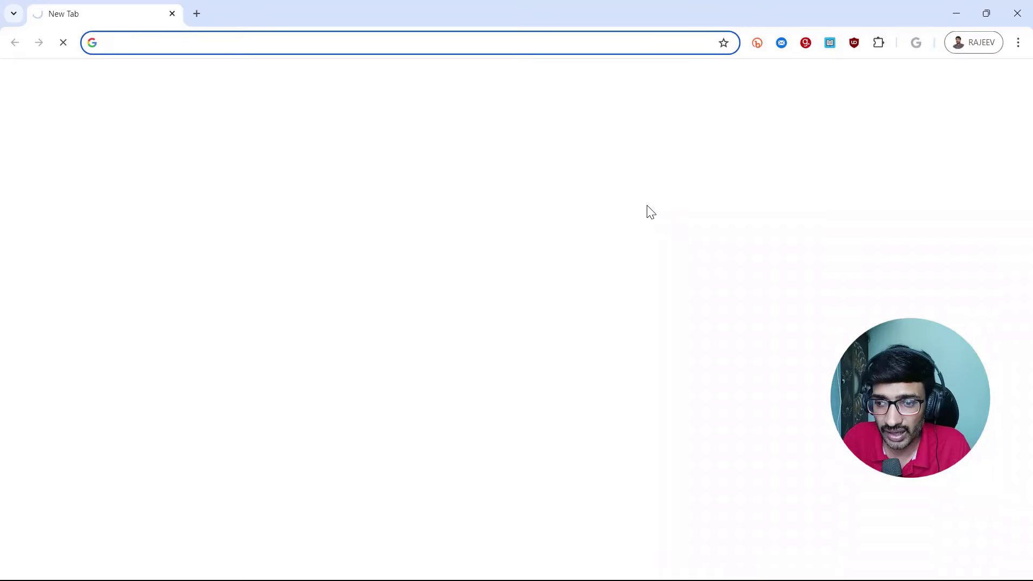
pyautogui.click(430, 299)
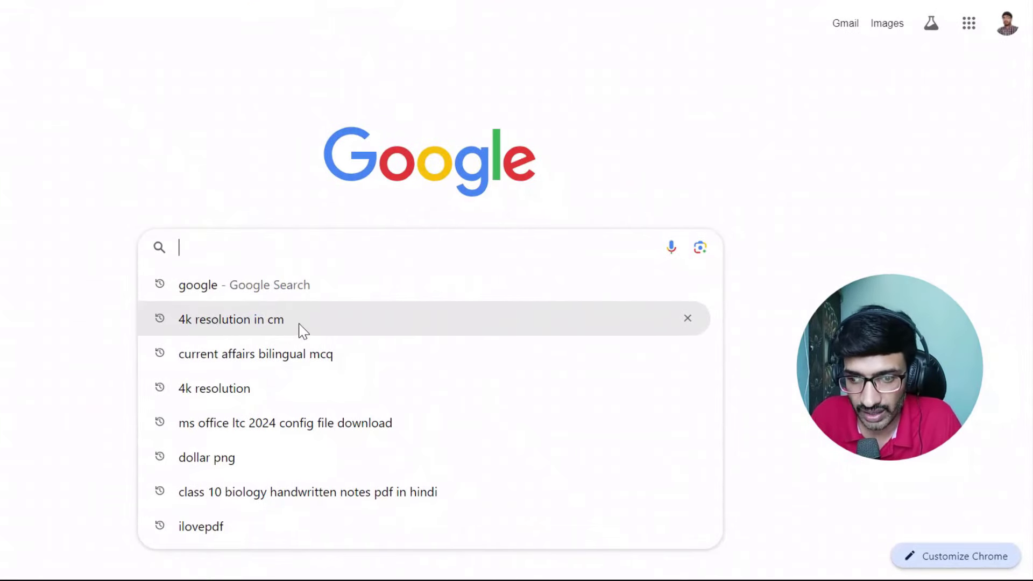
pyautogui.click(266, 326)
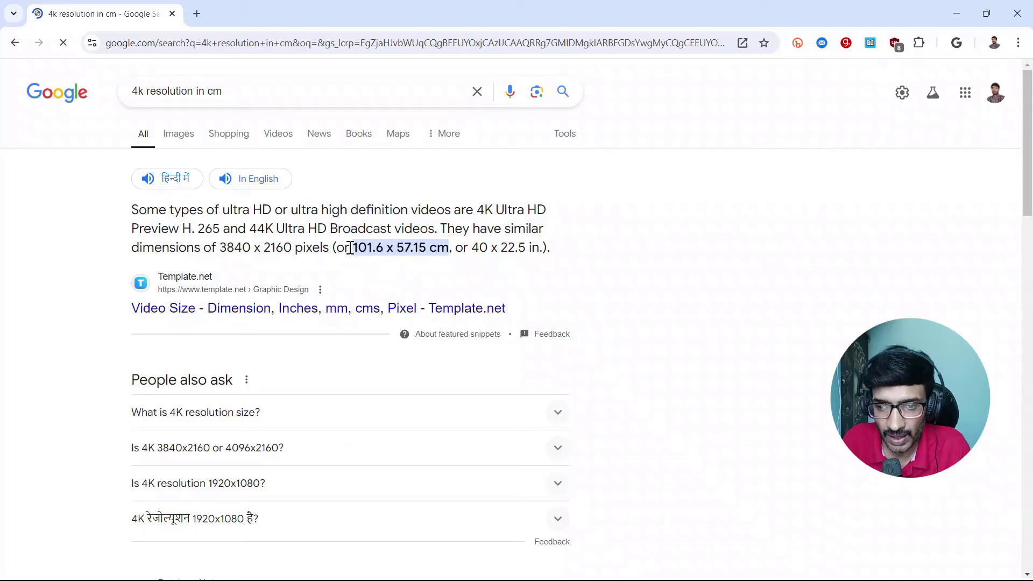
# Examine the centimetre and inch dimensions in the featured snippet and its Template.net source, minimise the browser and refresh the desktop
pyautogui.moveTo(351, 248); pyautogui.dragTo(436, 249)
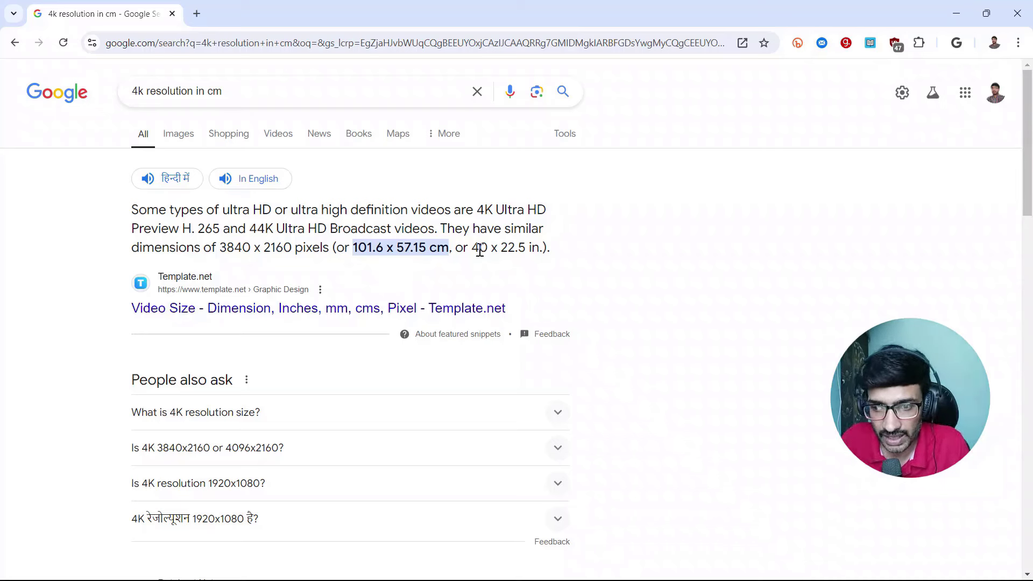
pyautogui.moveTo(472, 248); pyautogui.dragTo(527, 247)
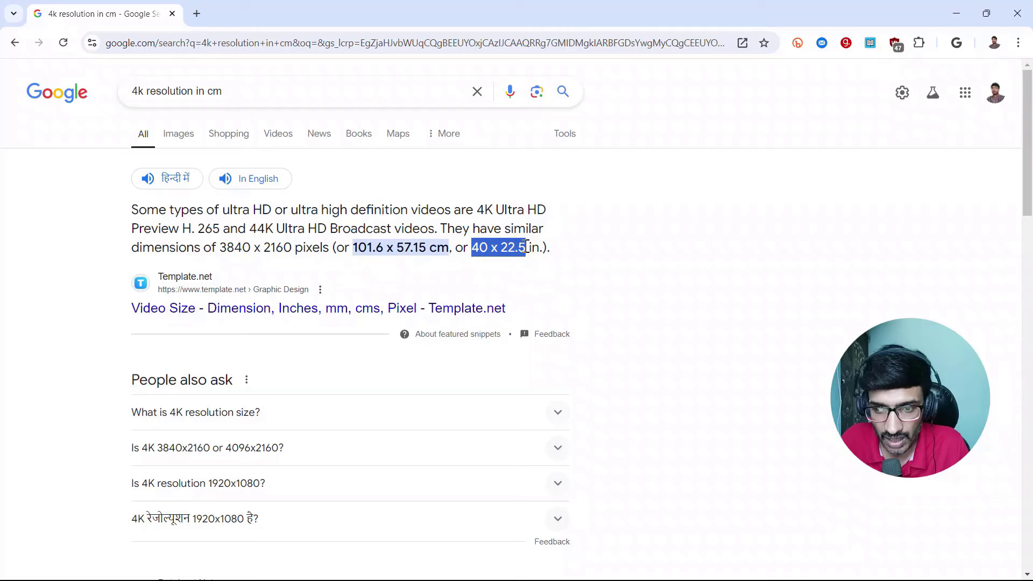
pyautogui.click(435, 267)
pyautogui.moveTo(351, 248); pyautogui.dragTo(431, 249)
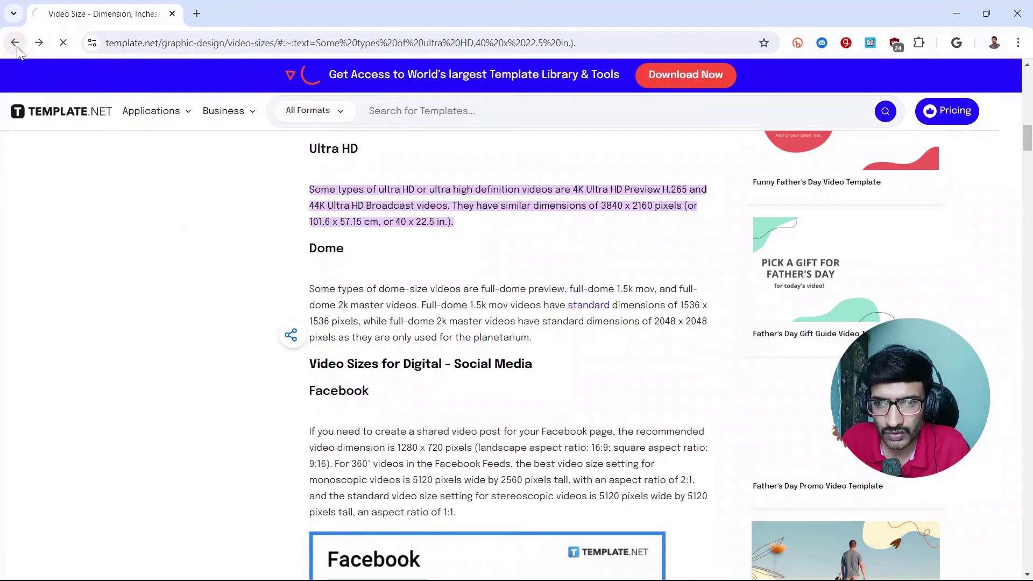
pyautogui.click(17, 46)
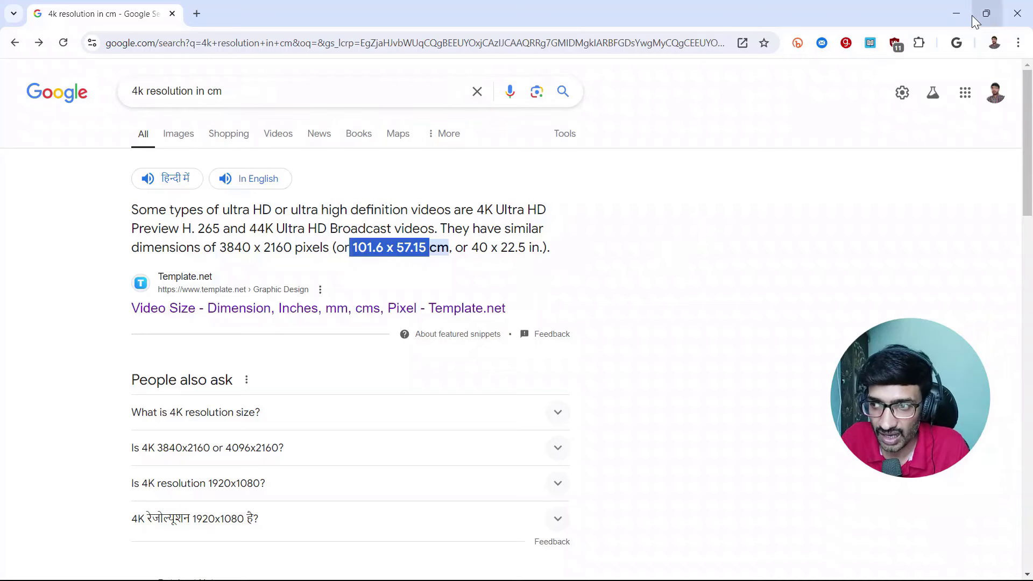
pyautogui.click(953, 15)
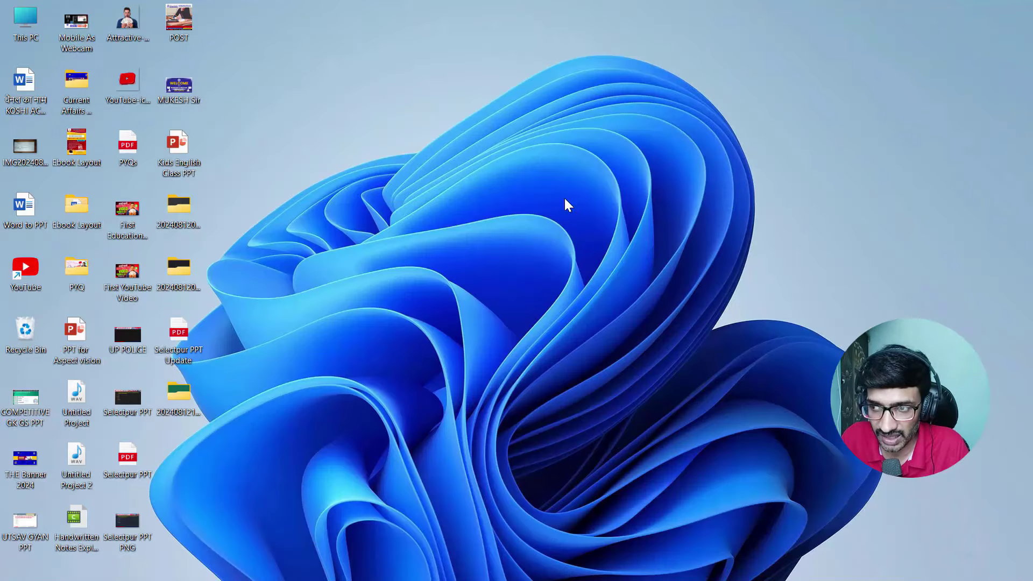
pyautogui.rightClick(621, 88)
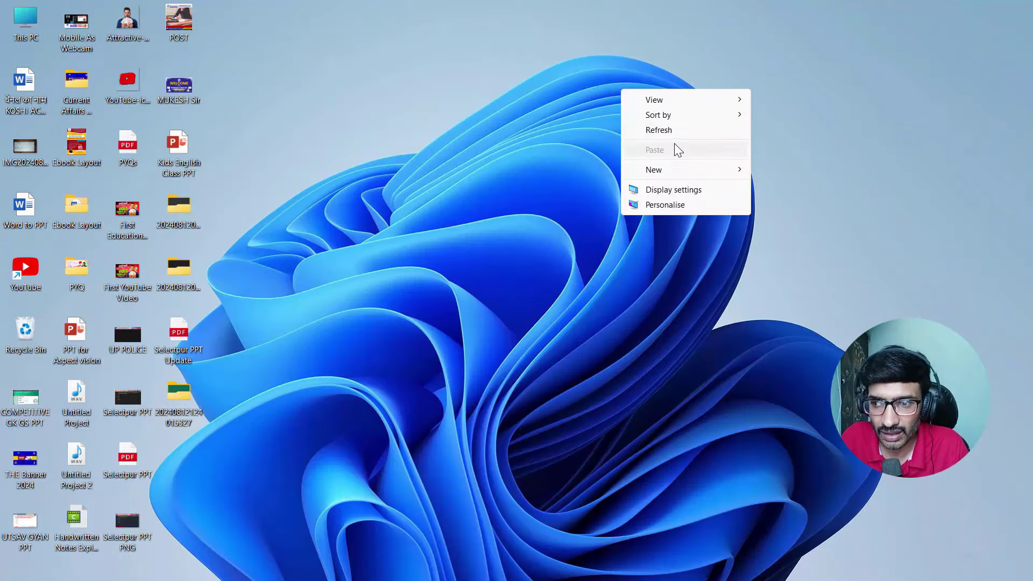
pyautogui.click(676, 136)
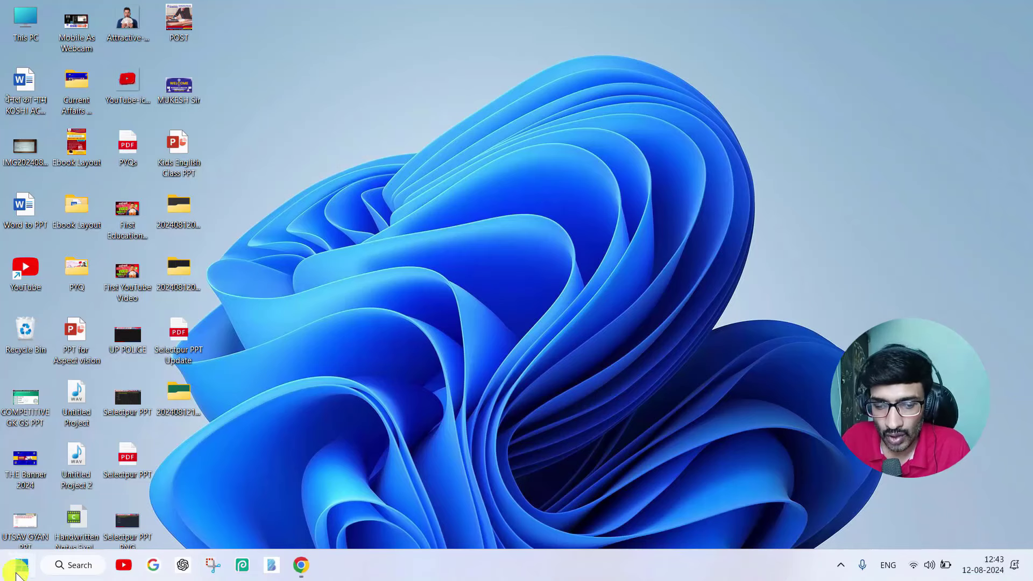
# Switch to PowerPoint and create a blank presentation
pyautogui.click(22, 565)
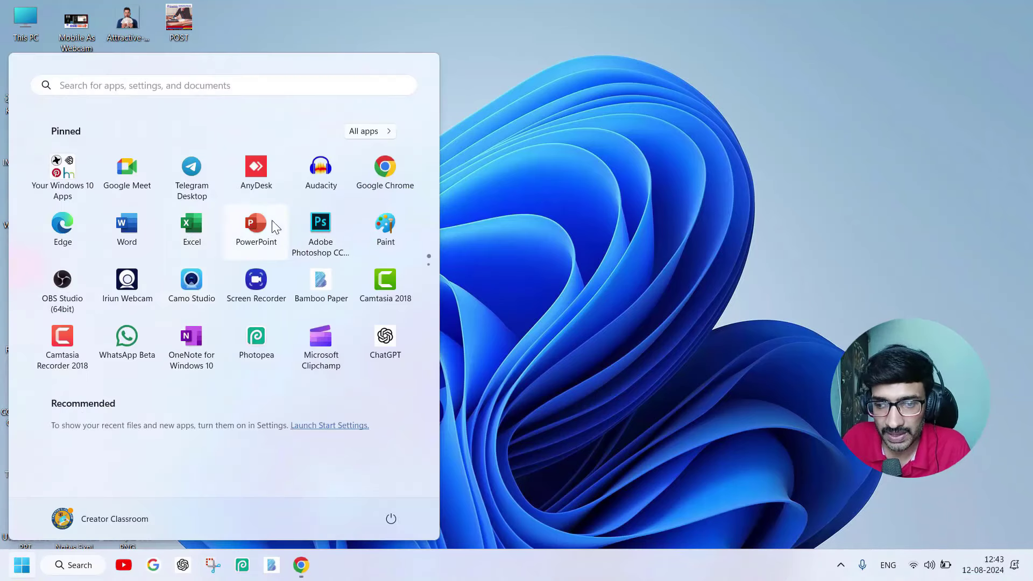
pyautogui.click(263, 231)
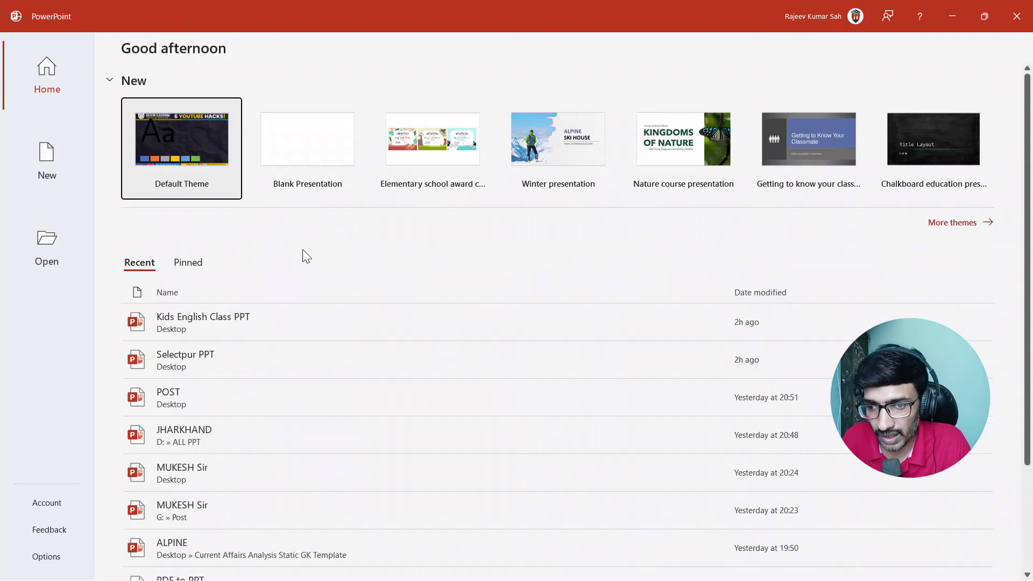
pyautogui.click(318, 149)
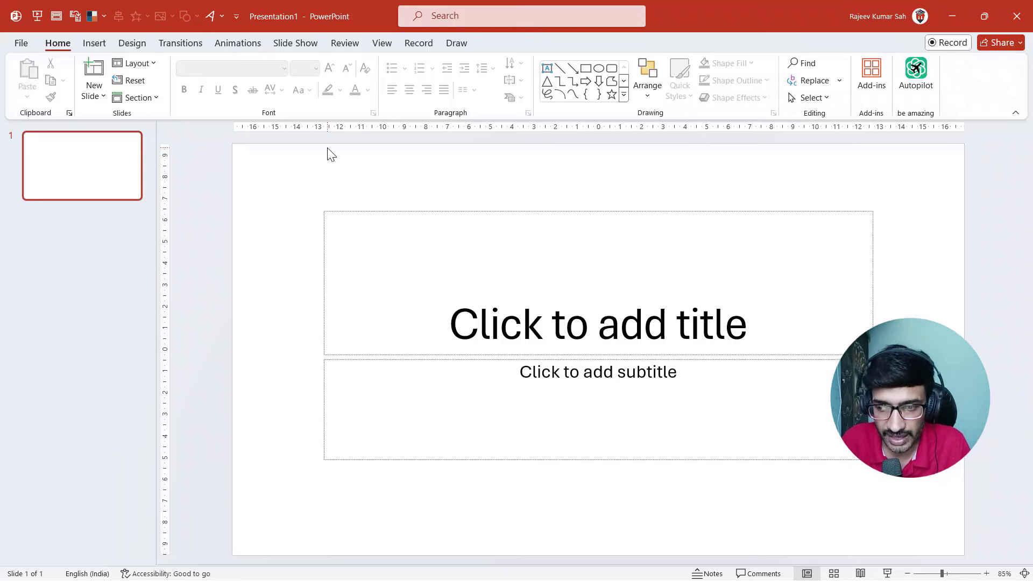
# Open the custom slide size settings for the blank presentation
pyautogui.click(132, 43)
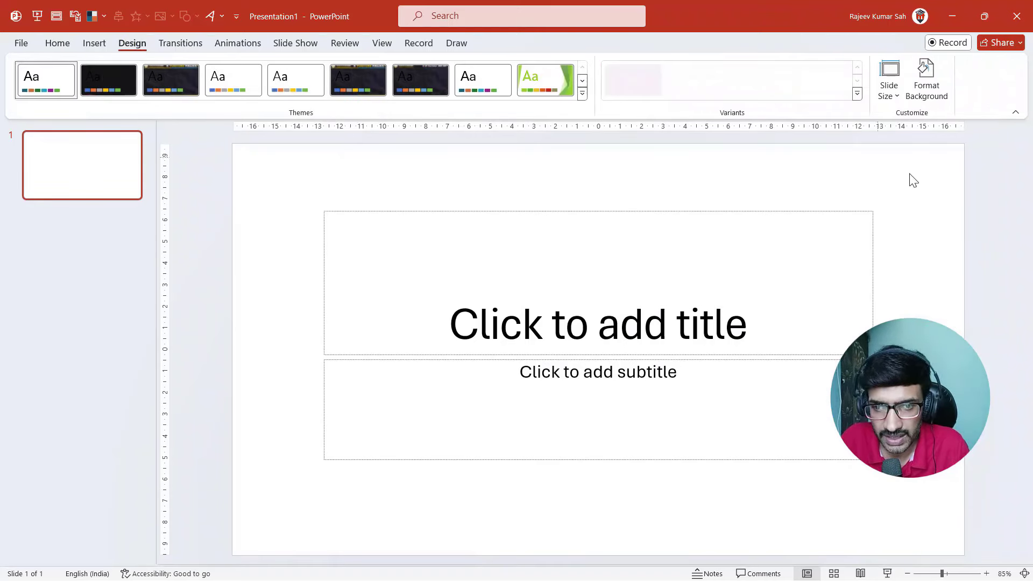
pyautogui.click(895, 94)
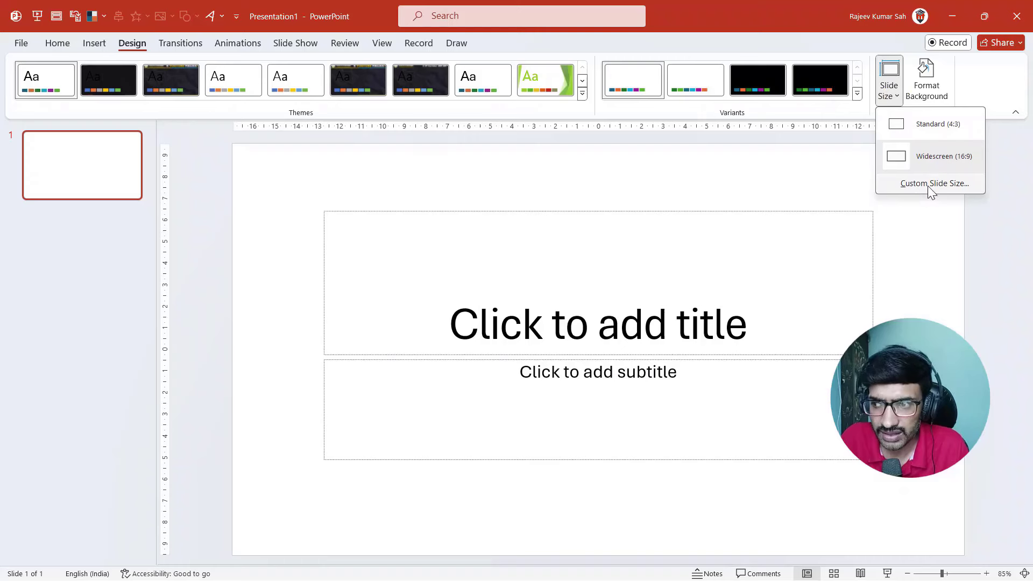
pyautogui.click(928, 184)
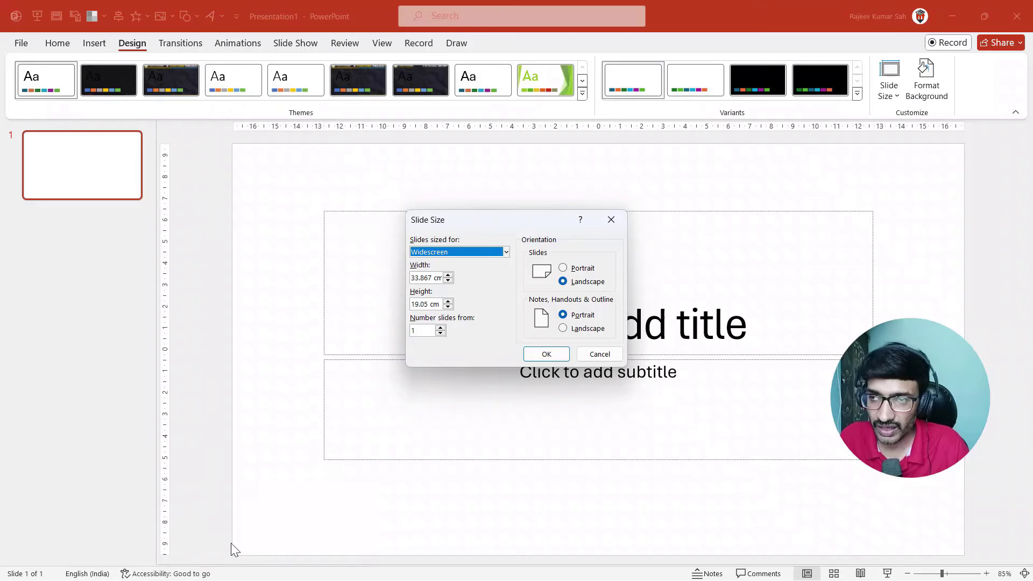
# Switch to Google Chrome to consult the search results for "4k resolution in cm"
pyautogui.press('super')
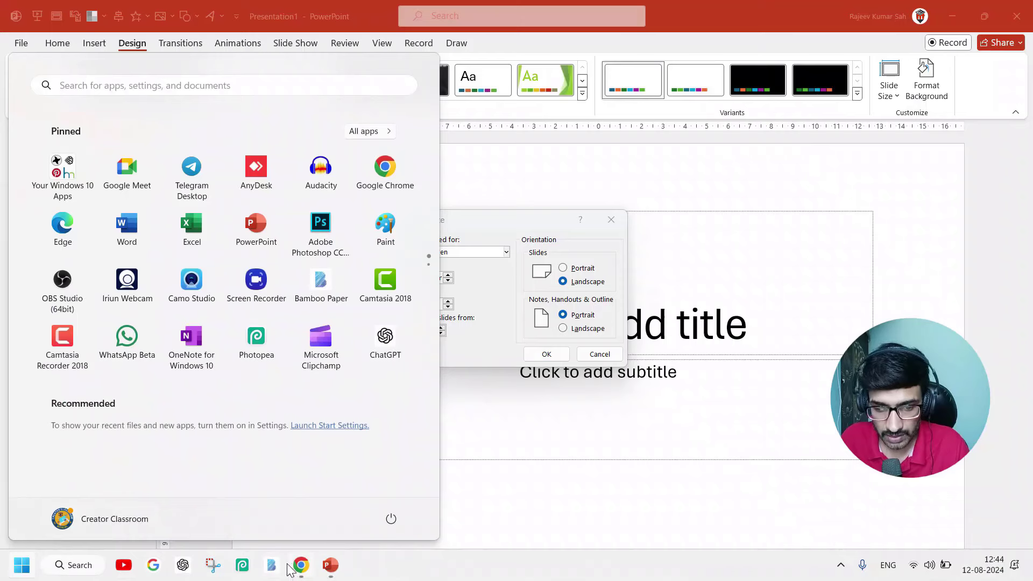
pyautogui.click(302, 569)
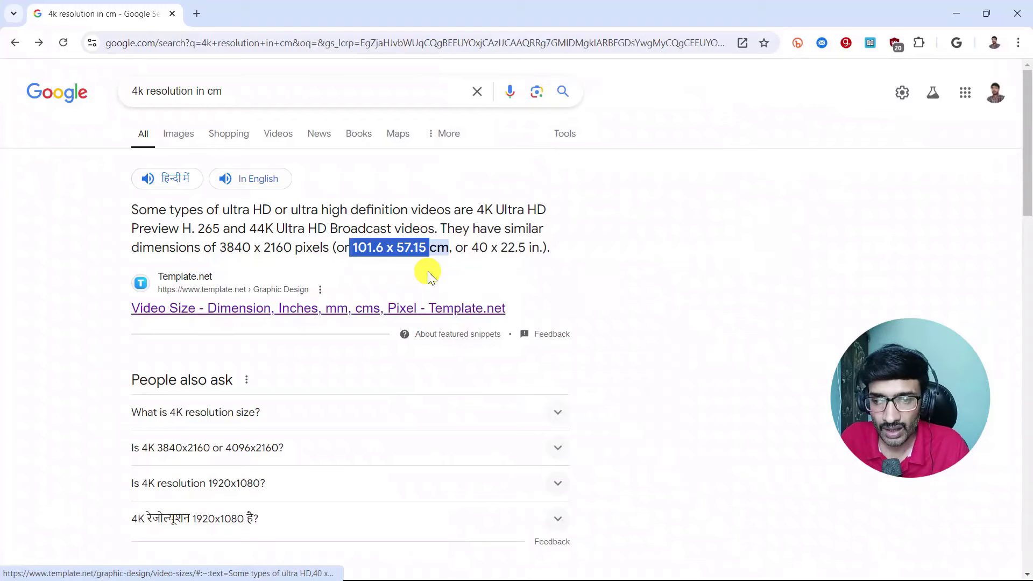
pyautogui.click(356, 259)
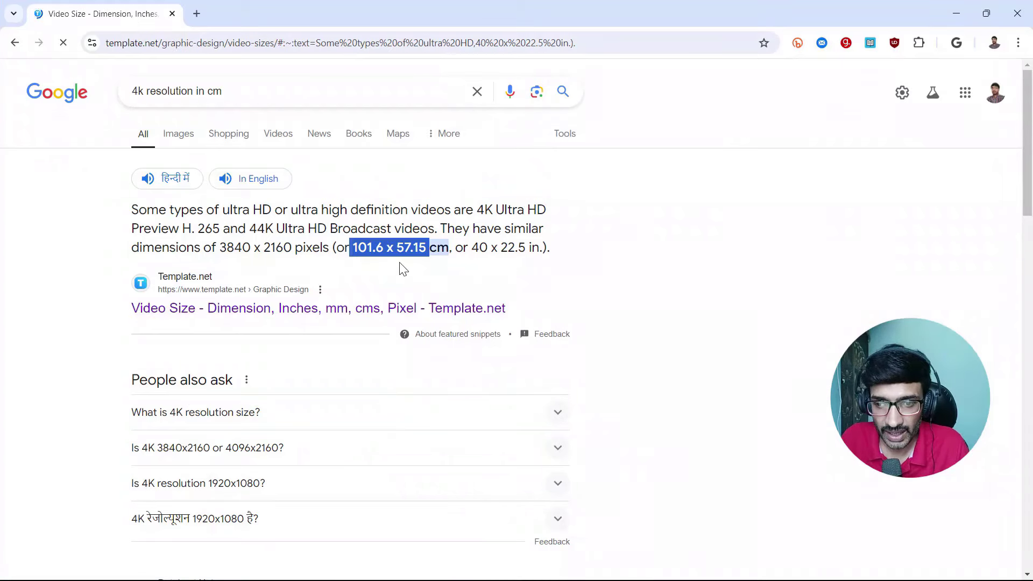
pyautogui.click(321, 94)
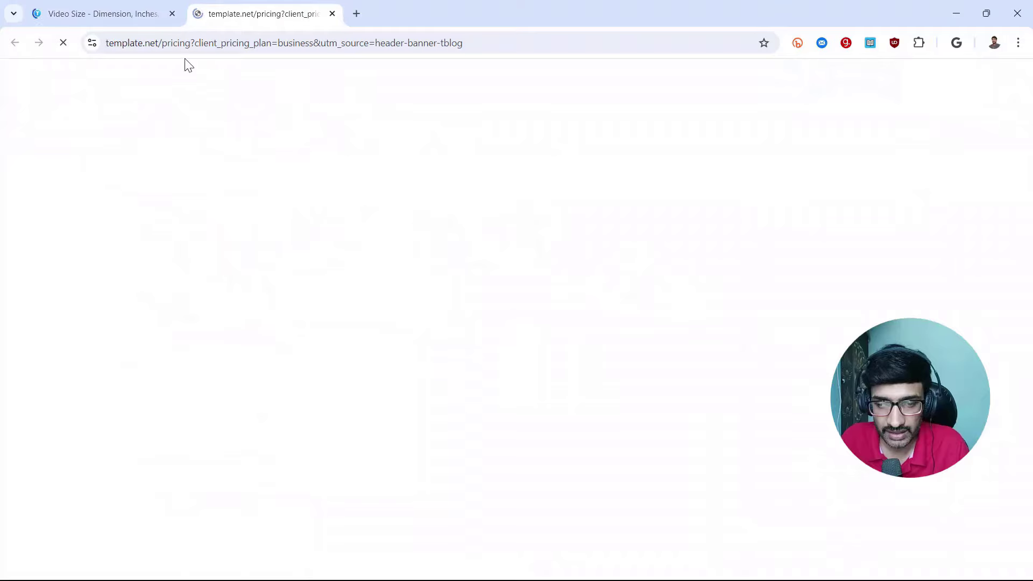
pyautogui.click(332, 13)
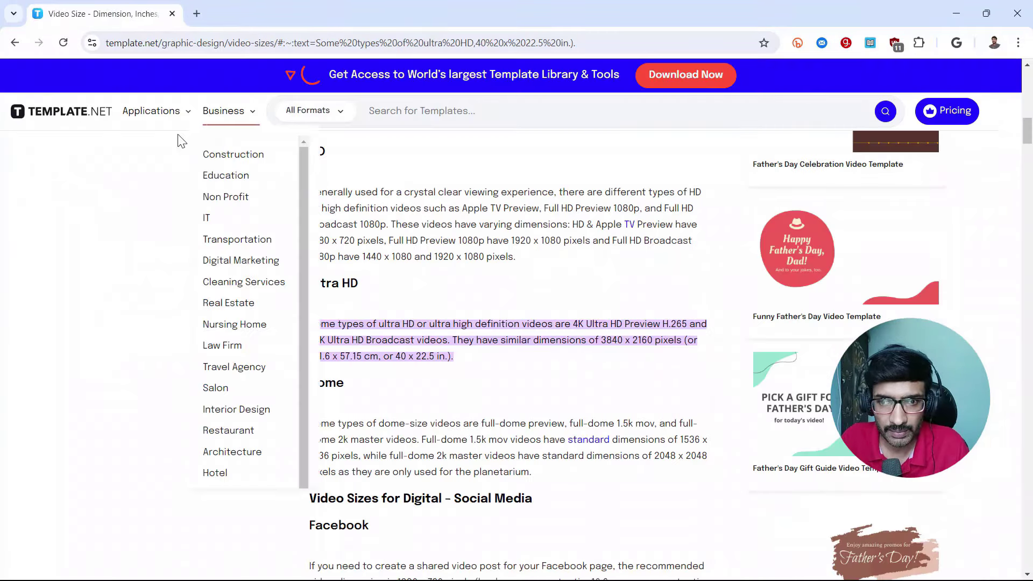
pyautogui.click(12, 48)
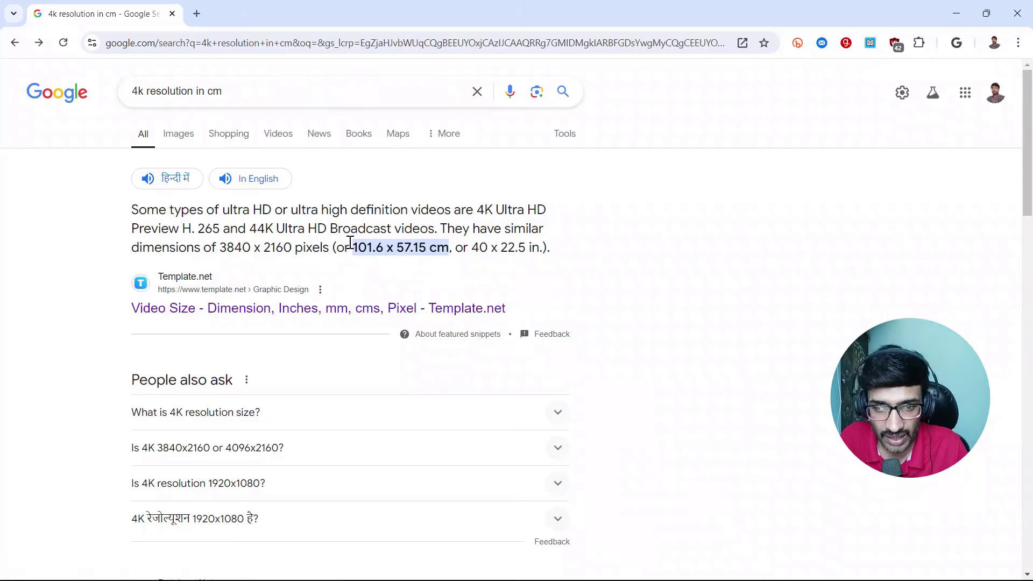
# Highlight the 4K width in centimetres in the featured snippet, then return to PowerPoint and set the slide width to 101.6 cm
pyautogui.moveTo(349, 248); pyautogui.dragTo(383, 247)
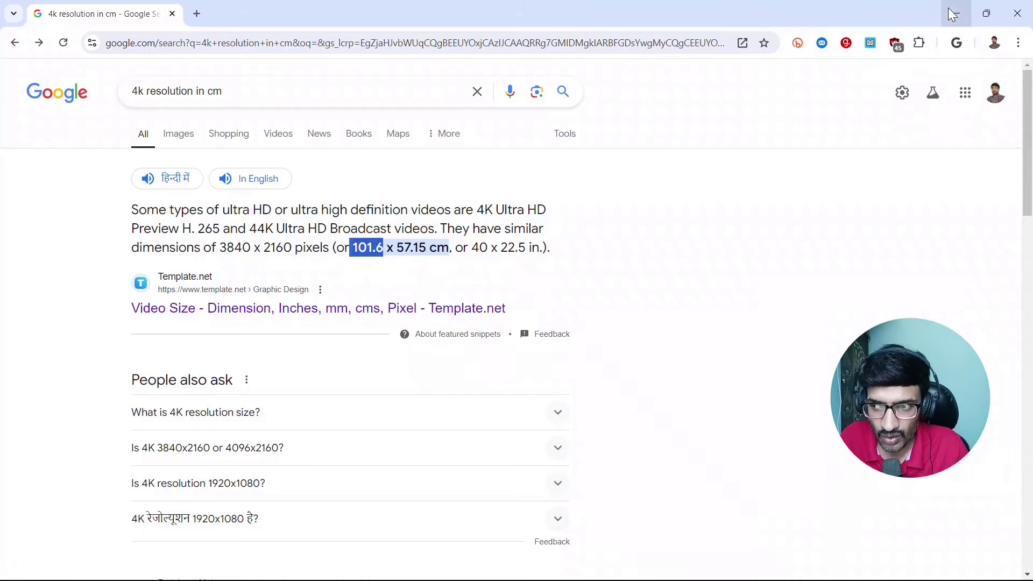
pyautogui.click(961, 13)
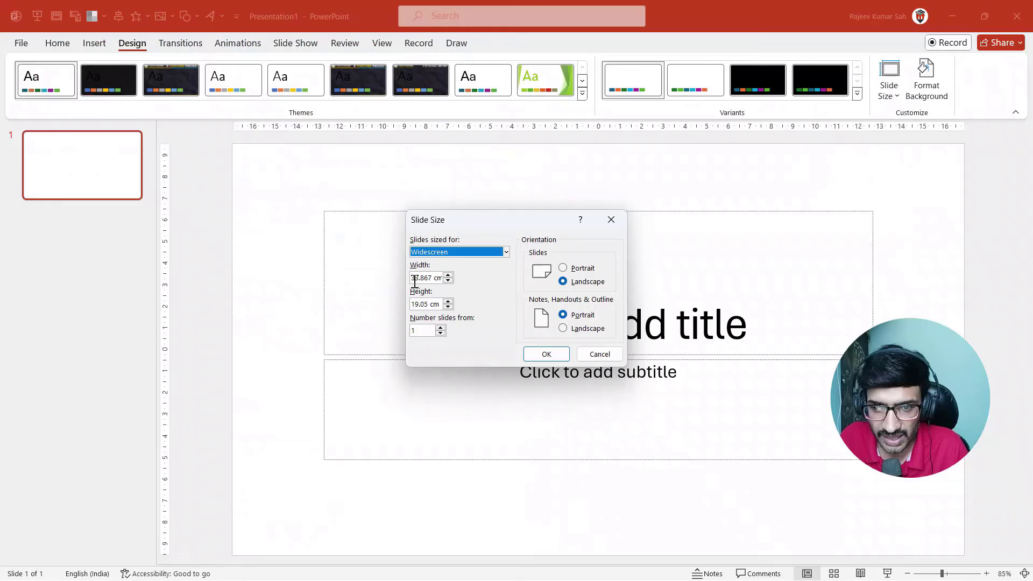
pyautogui.click(431, 275)
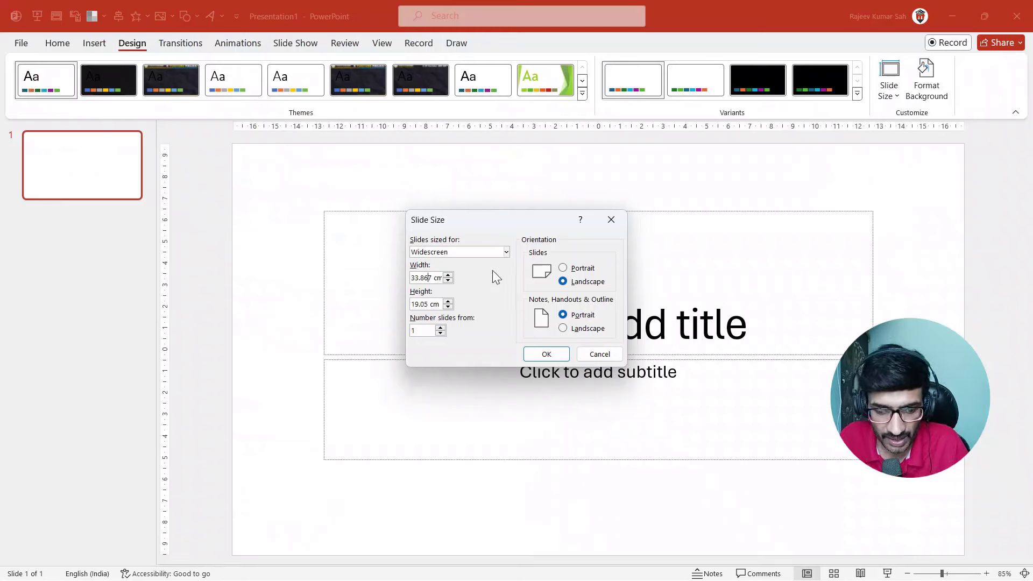
pyautogui.hotkey('ctrl', 'a')
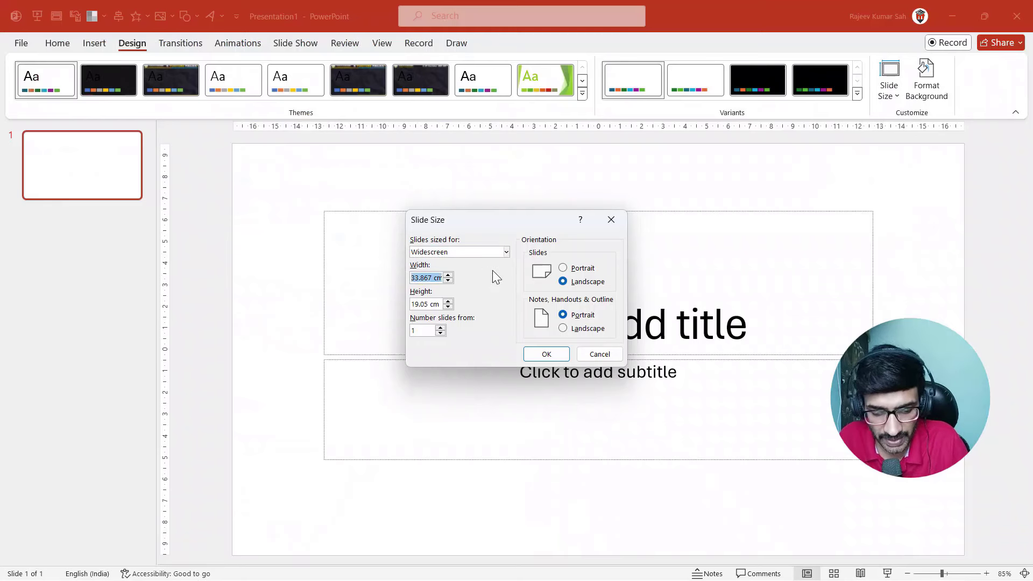
pyautogui.click(426, 278)
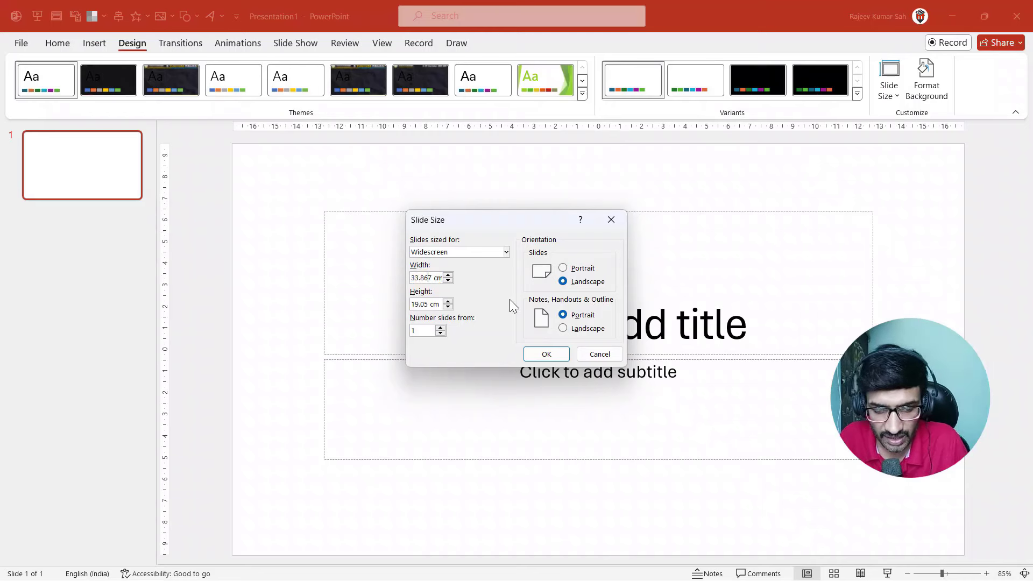
pyautogui.hotkey('ctrl', 'a')
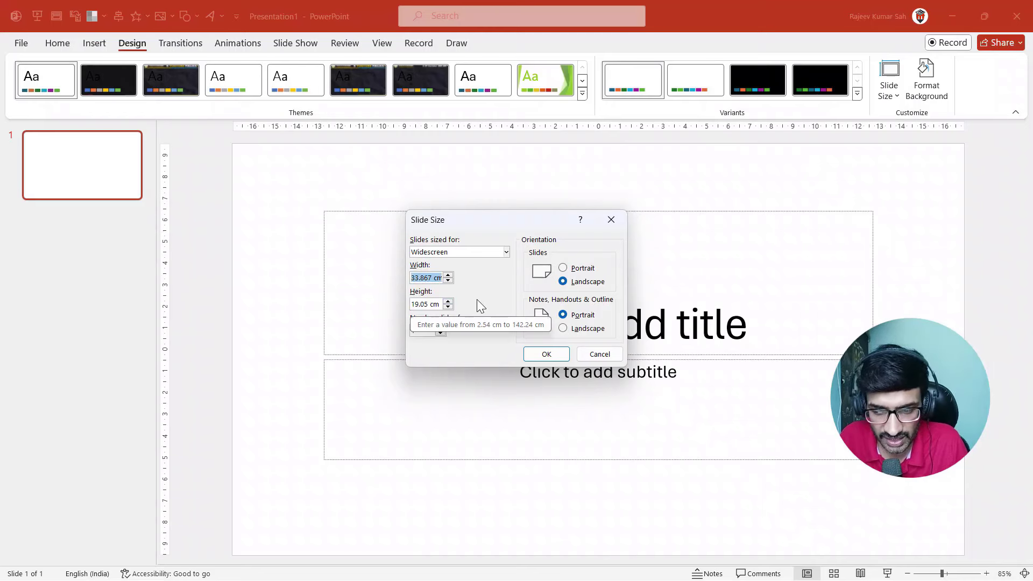
pyautogui.press('BackSpace')
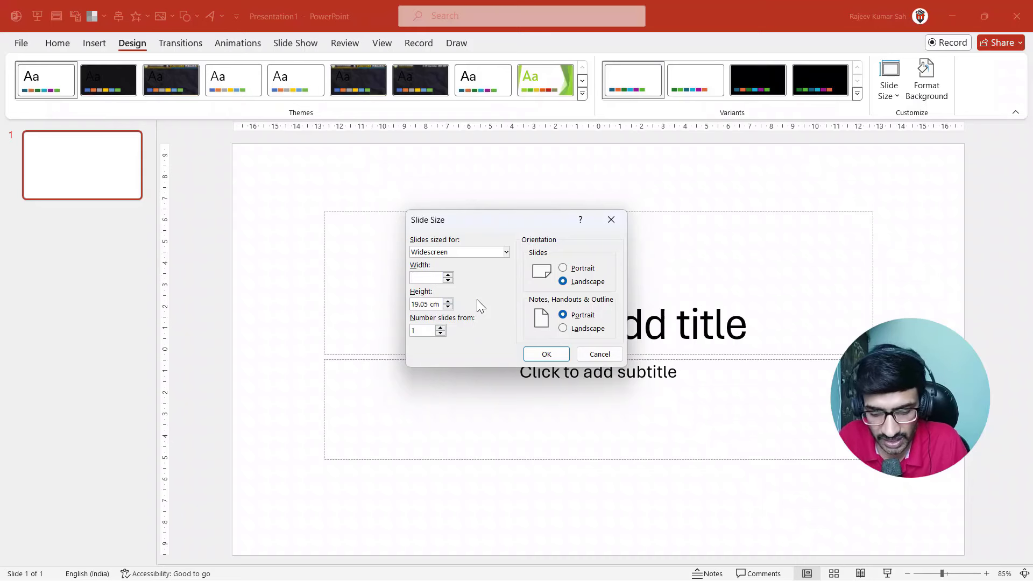
pyautogui.write('101.6')
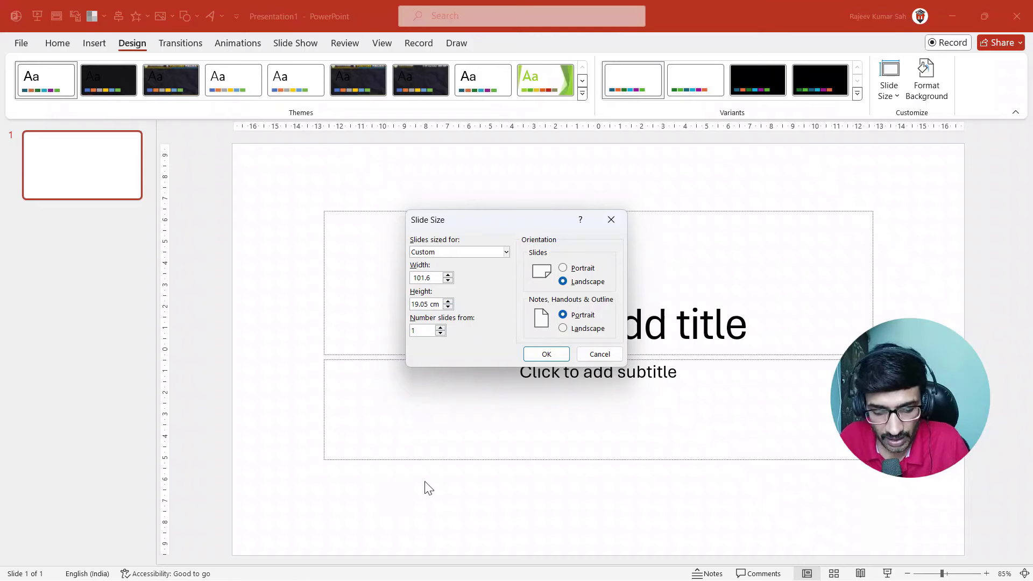
pyautogui.hotkey('alt', 'Tab')
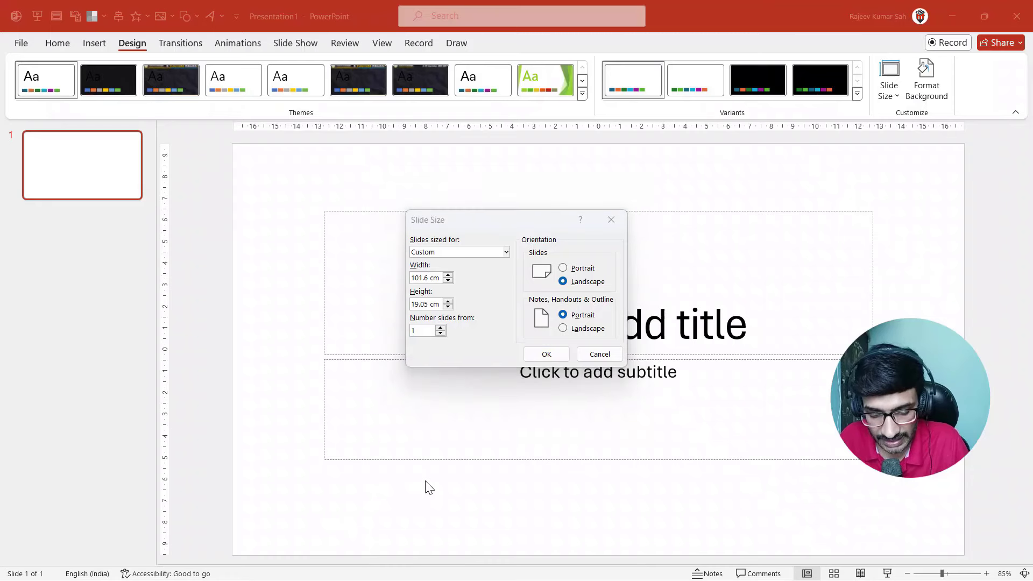